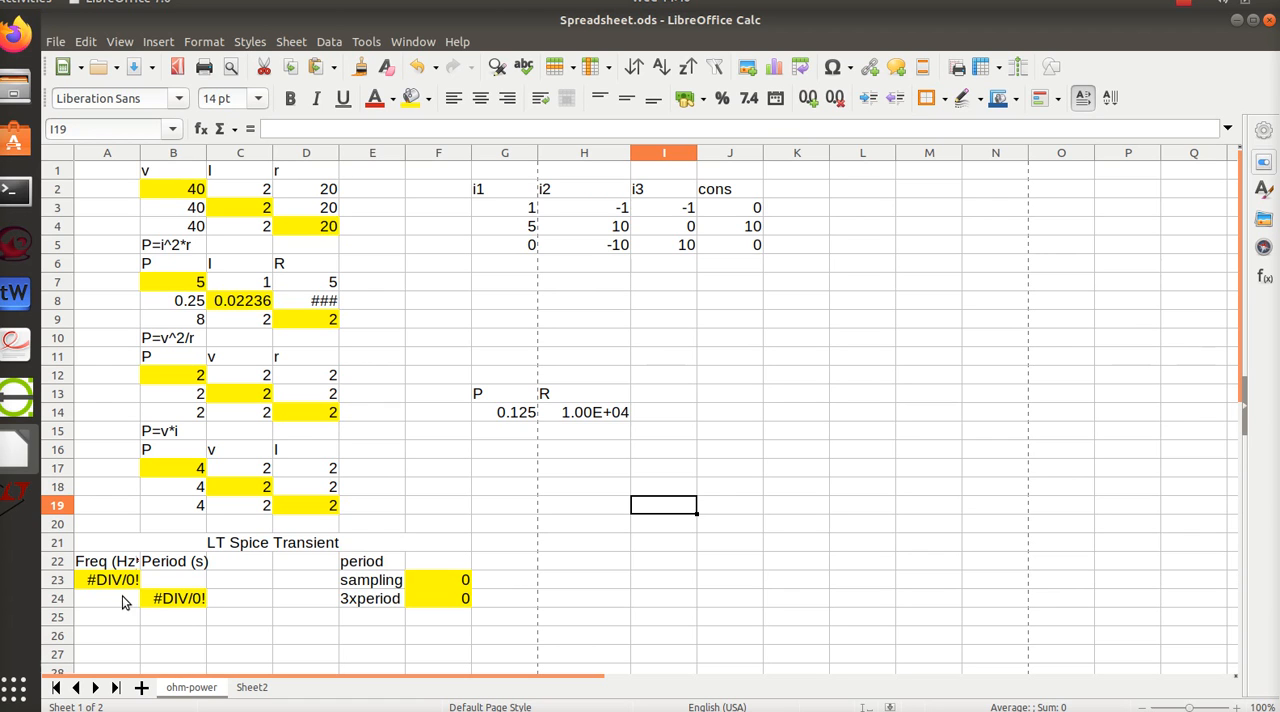
- In the LT Spice Transient section, enter a frequency of 50 in A24 and a period of .02 in F22
left_click(123, 600)
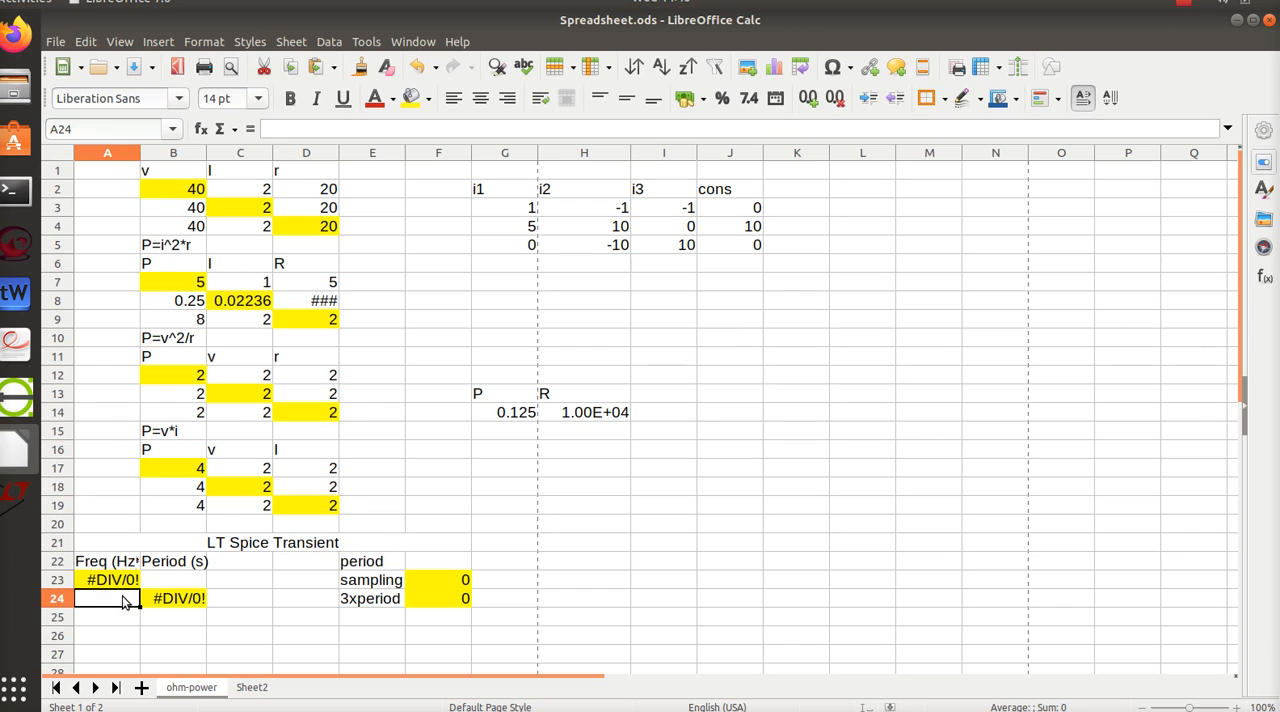
type("50")
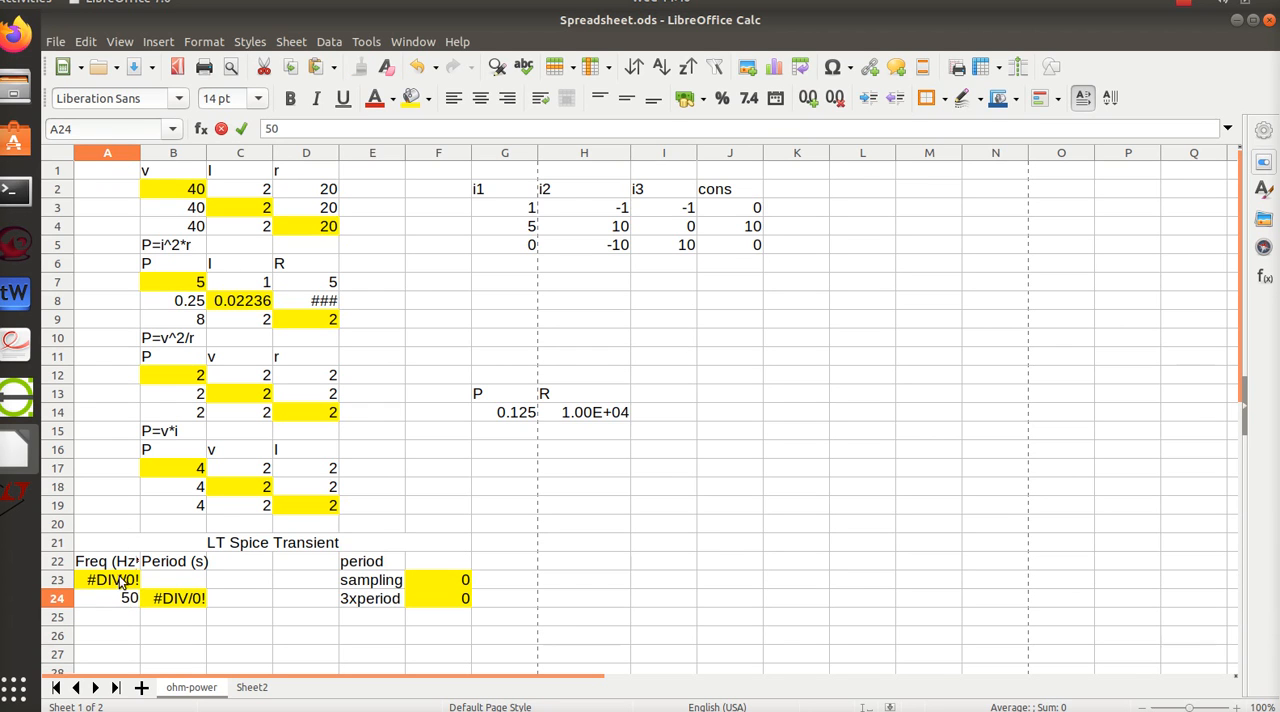
key("Return")
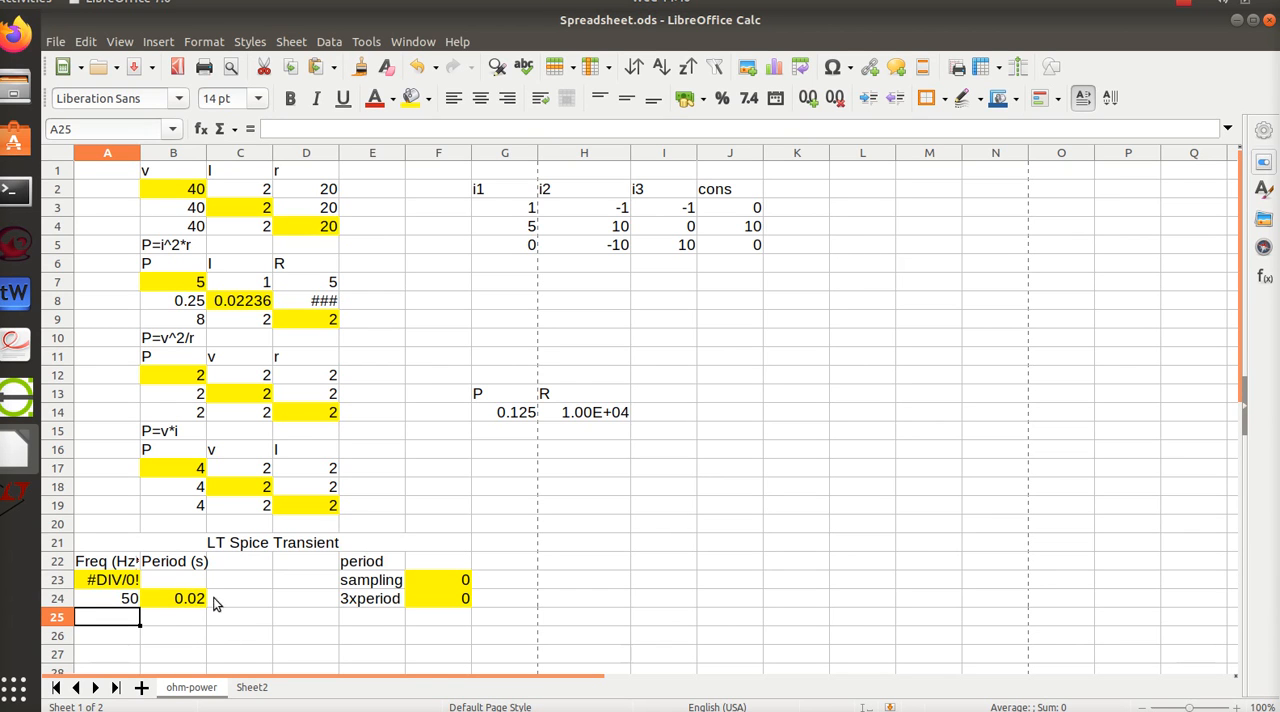
left_click(455, 566)
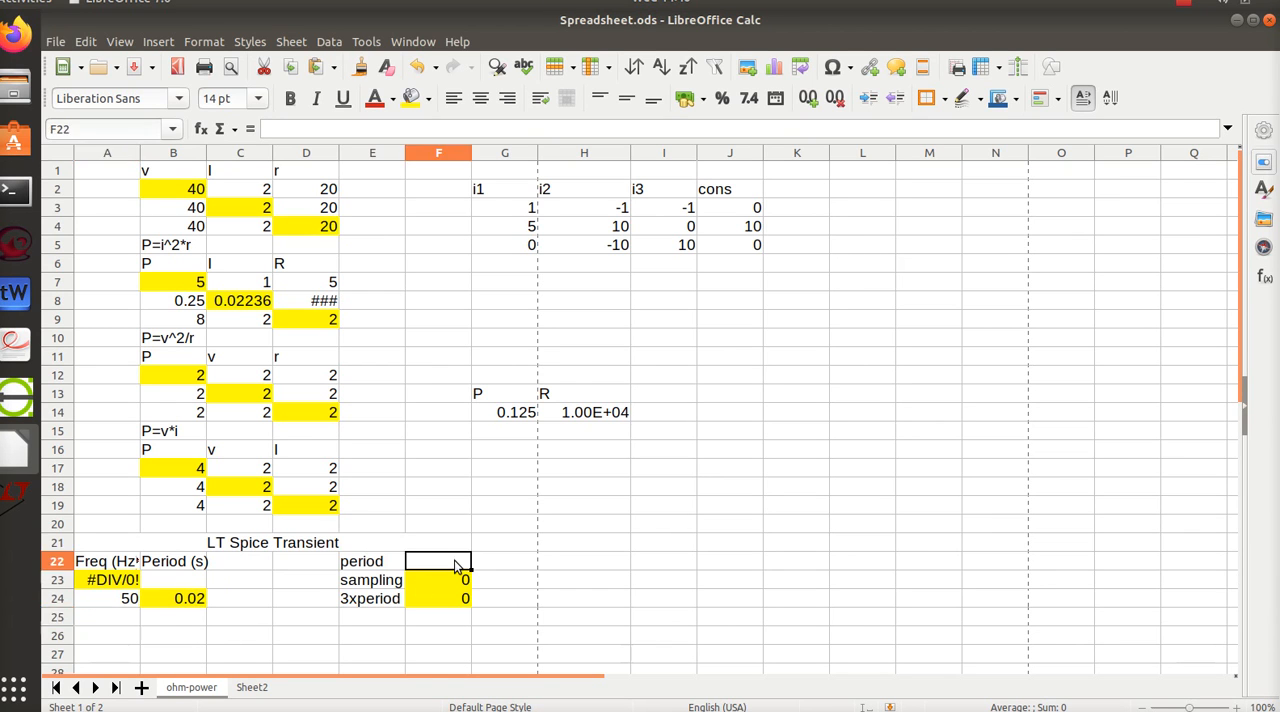
type(".02")
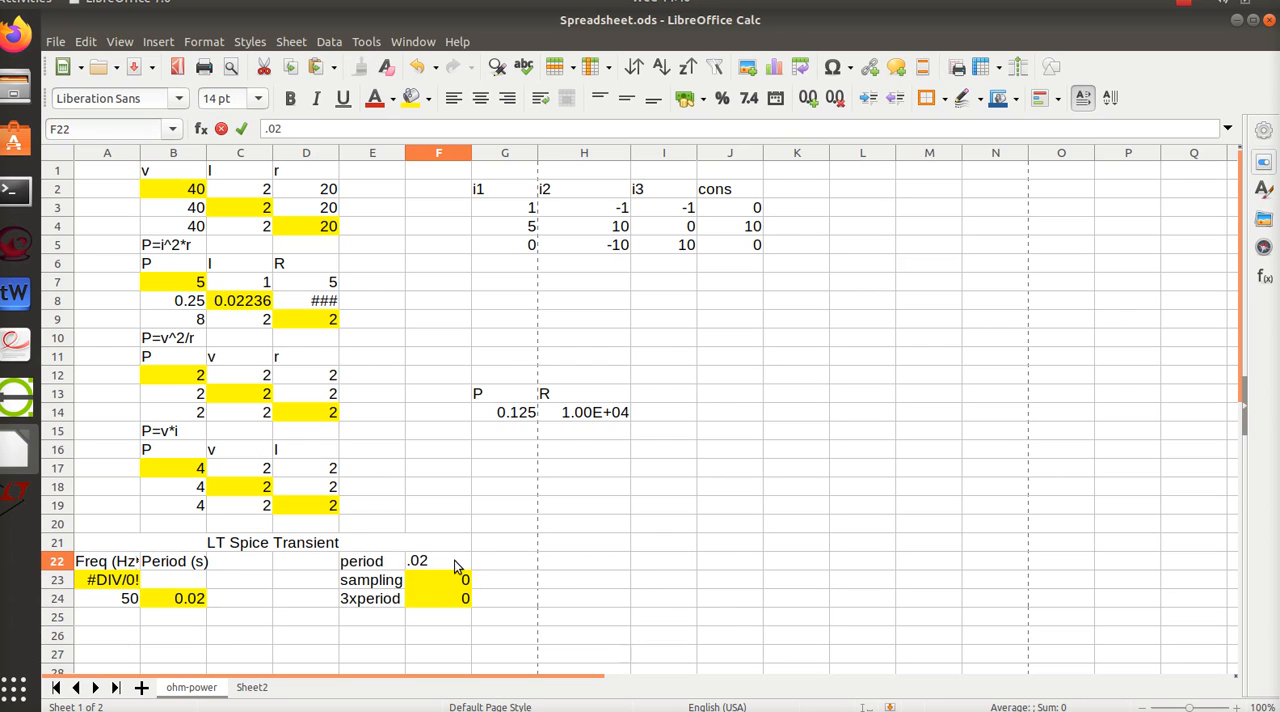
key("Return")
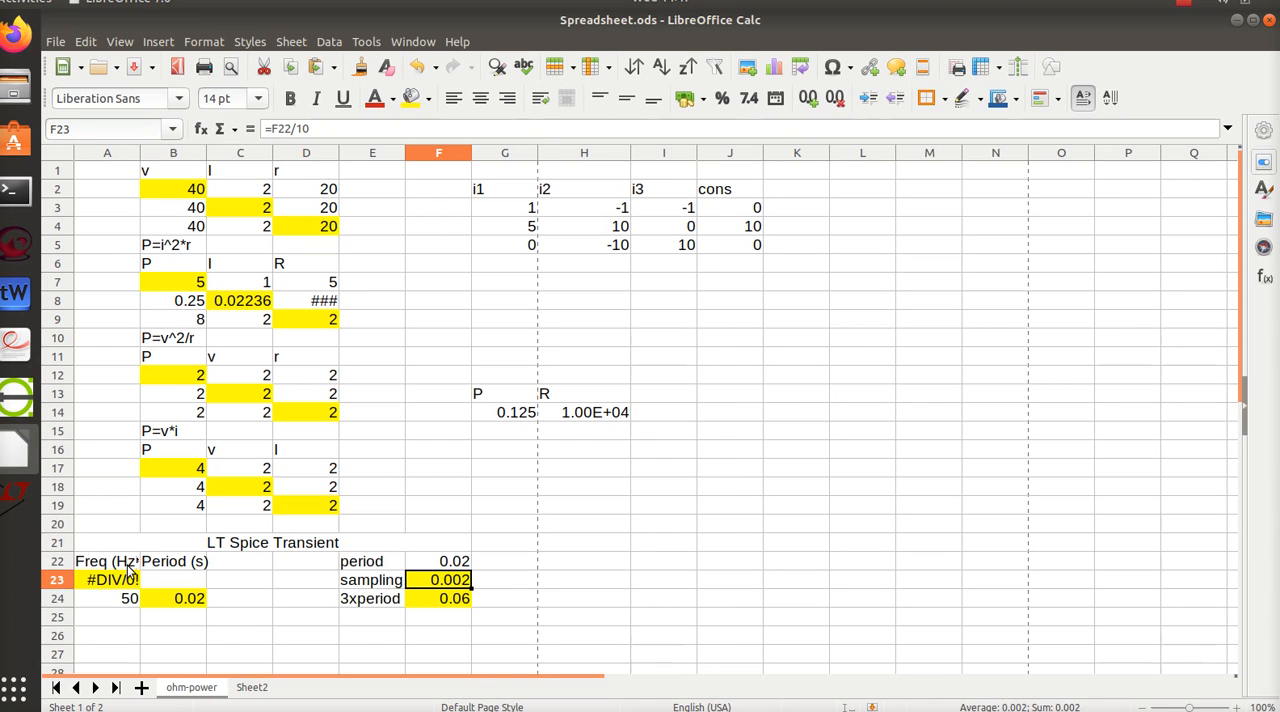
- Switch to LTspice, create a new blank schematic and return to the Draft2.asc circuit
left_click(14, 500)
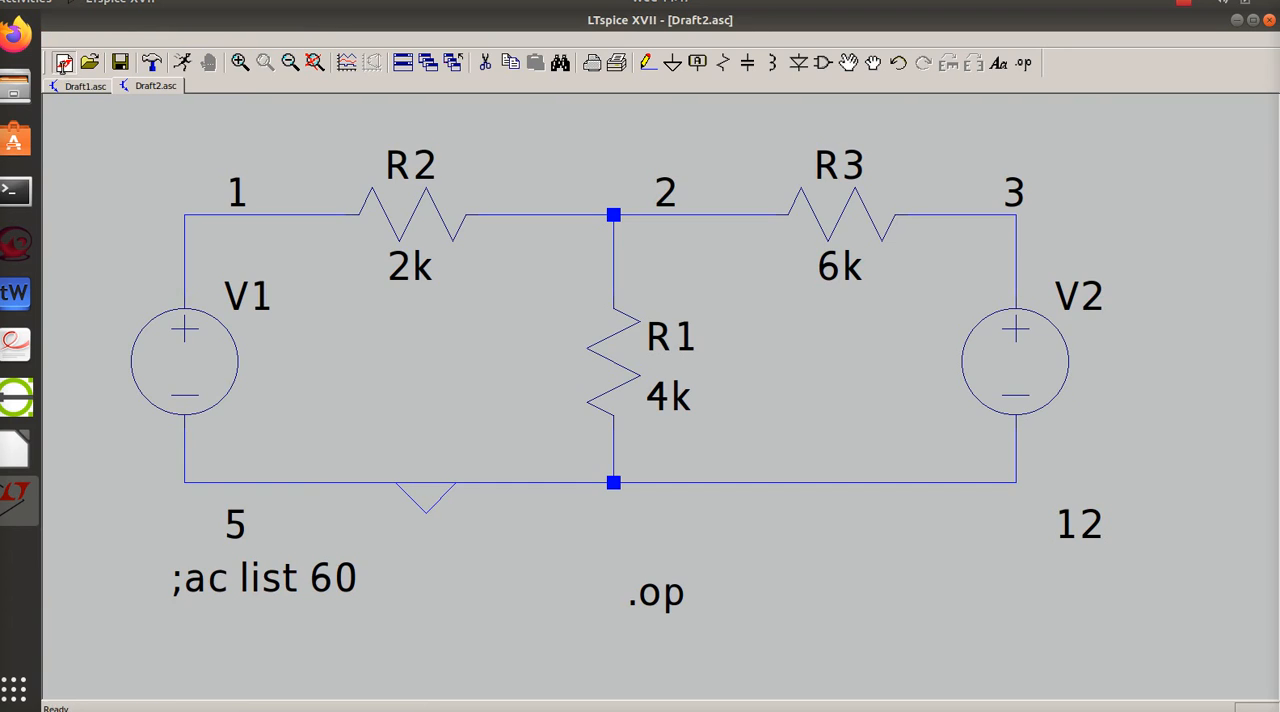
left_click(63, 64)
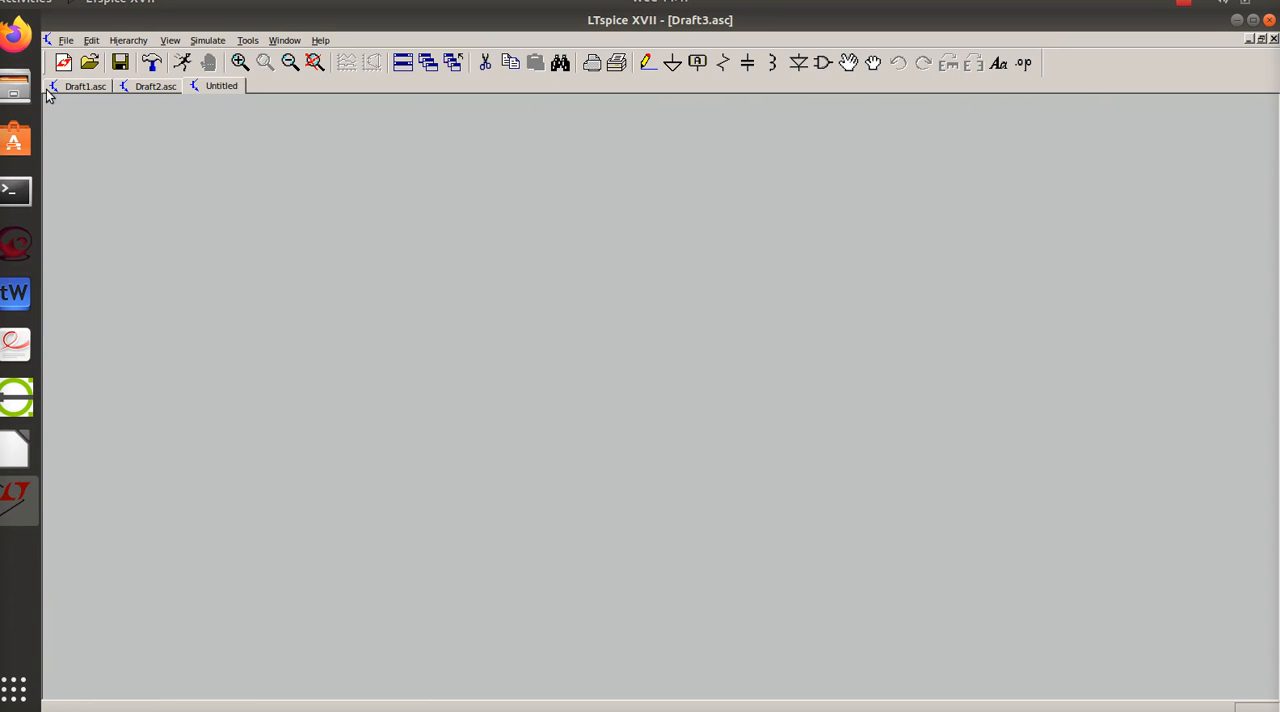
left_click(155, 86)
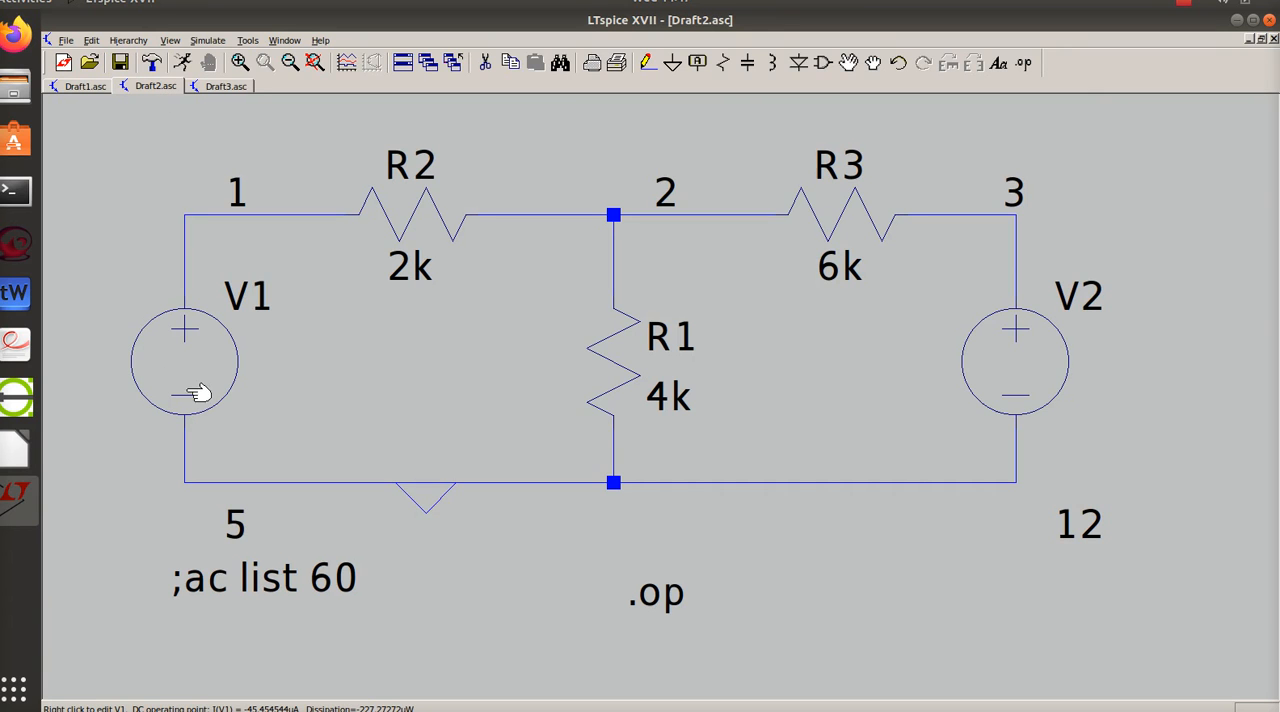
- Define voltage source V1 as a SINE function with amplitude 7 V, frequency 50 Hz and 6 cycles
right_click(200, 363)
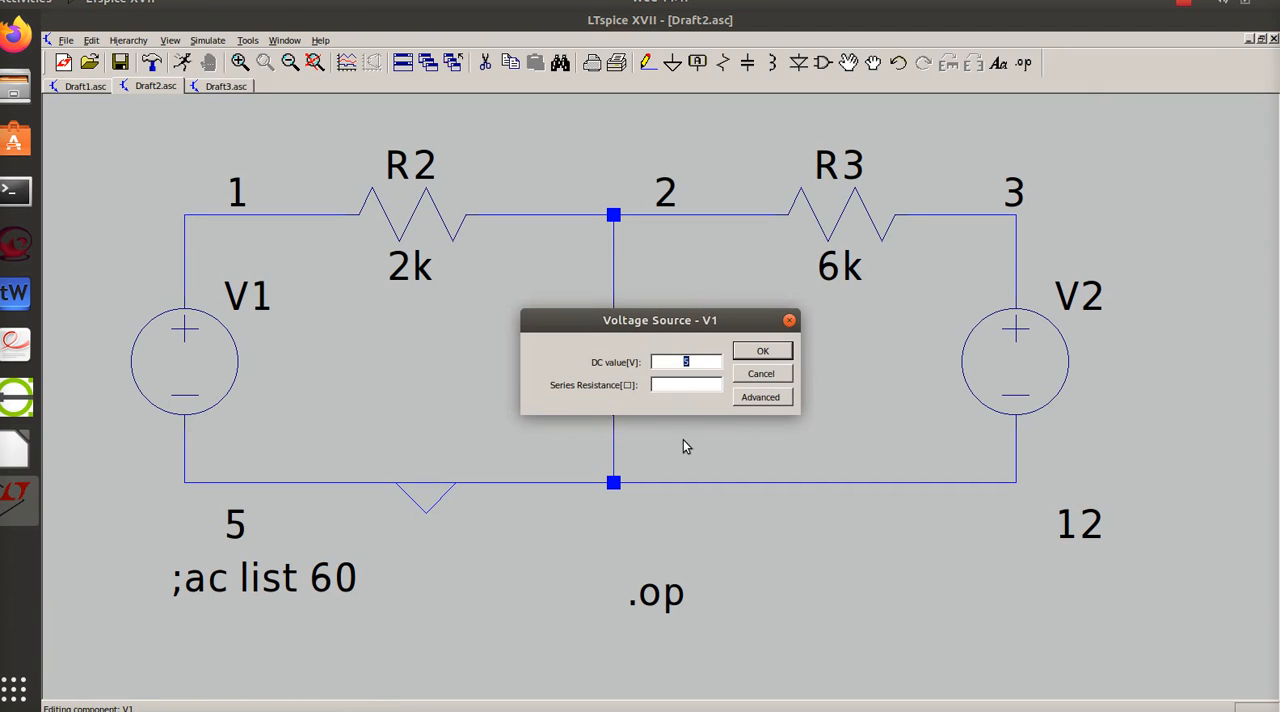
left_click(768, 401)
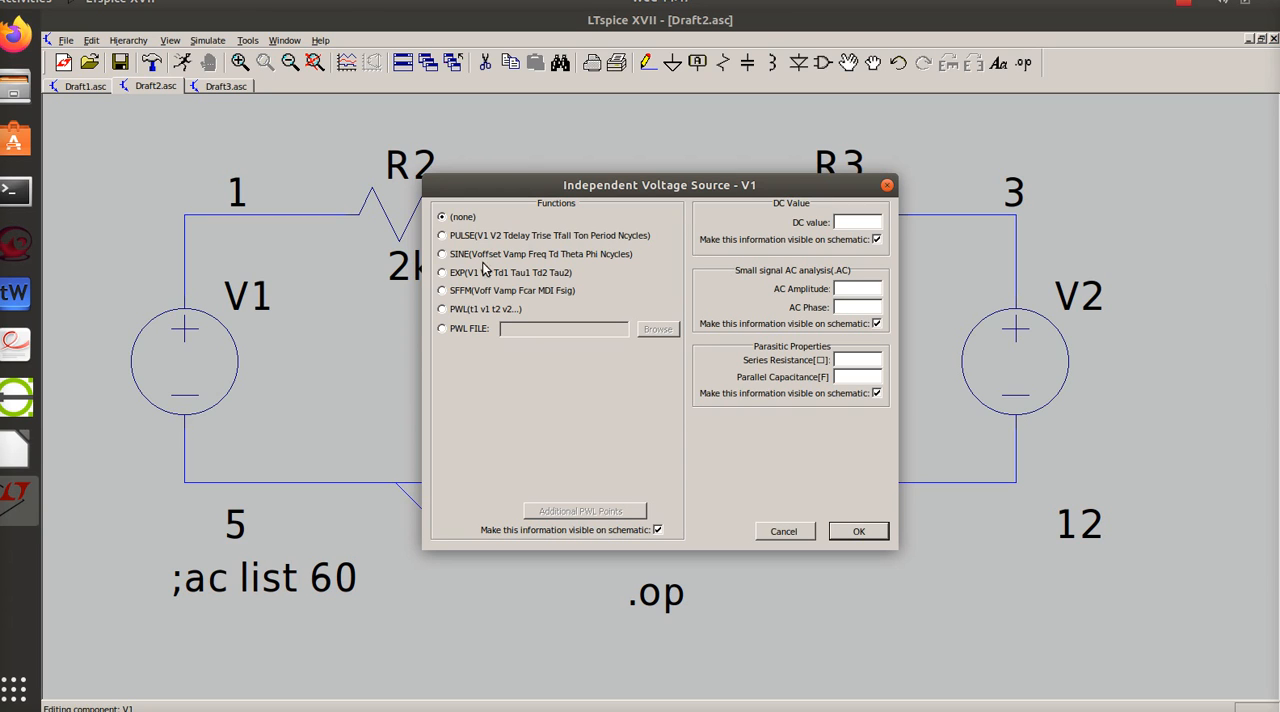
left_click(444, 256)
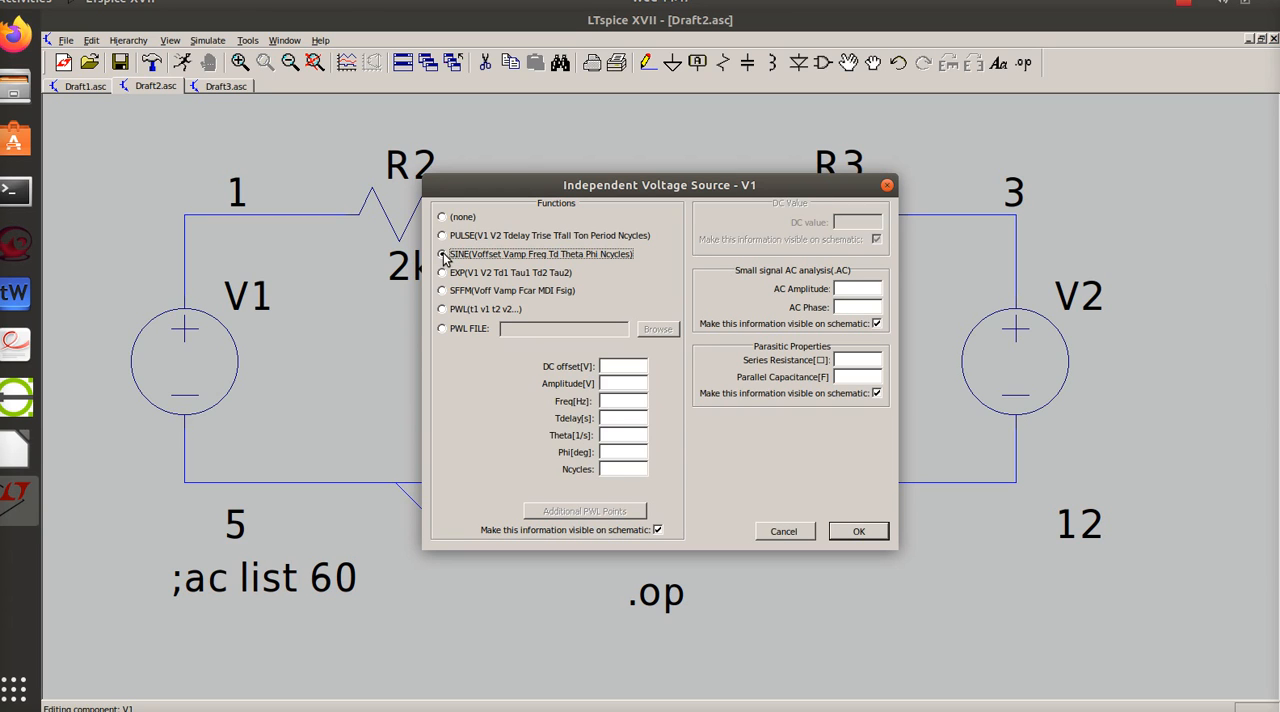
left_click(621, 384)
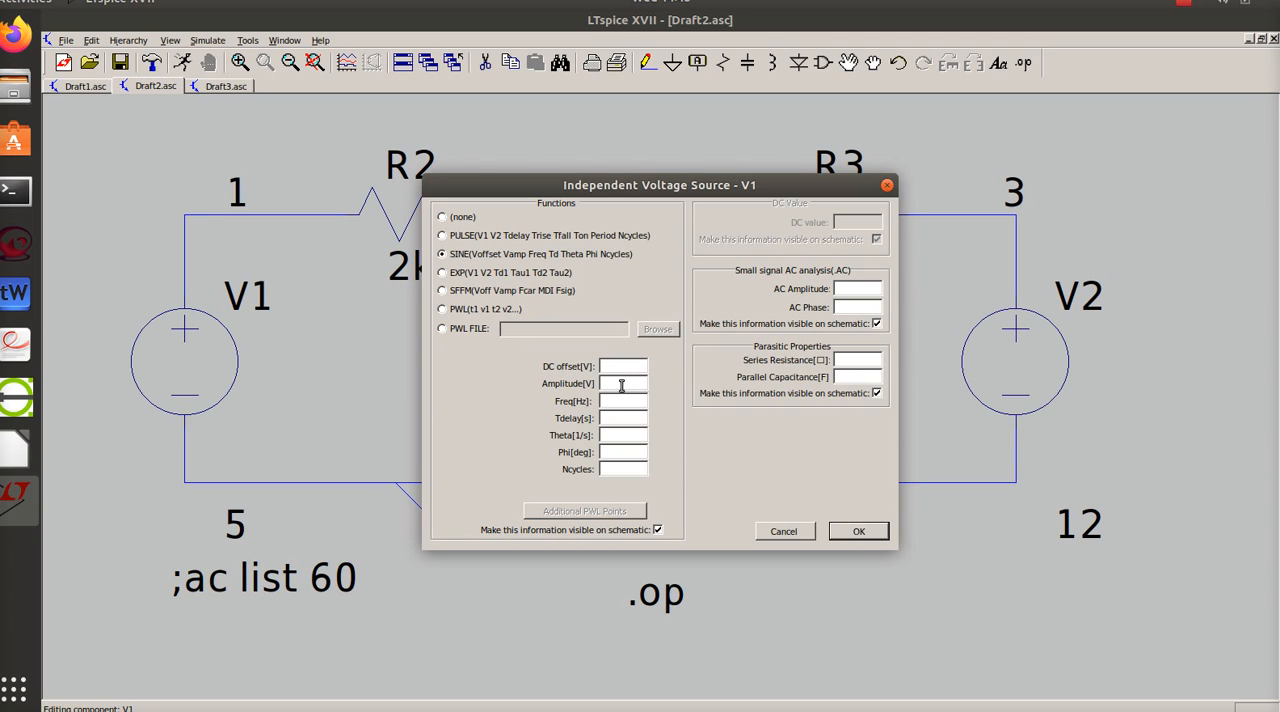
type("7")
left_click(860, 532)
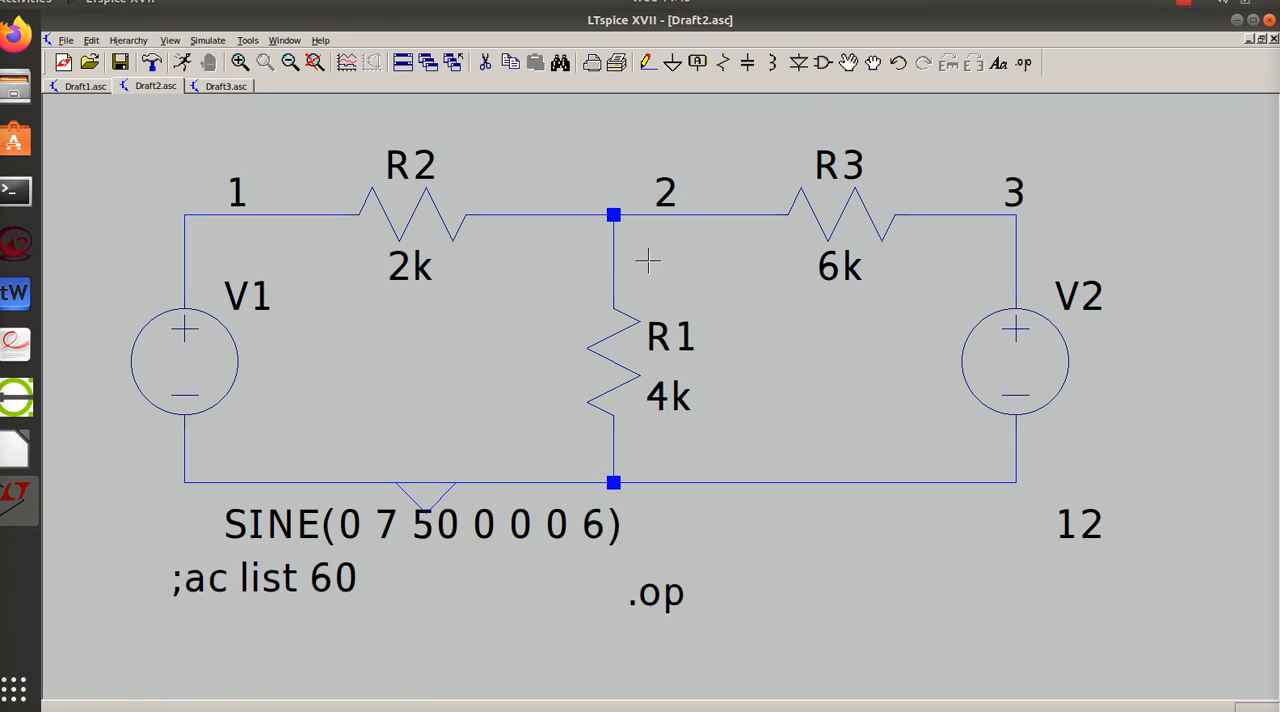
- Move V1's SINE value text below the bottom wire, clear of the ground symbol
left_click(848, 63)
left_click(390, 528)
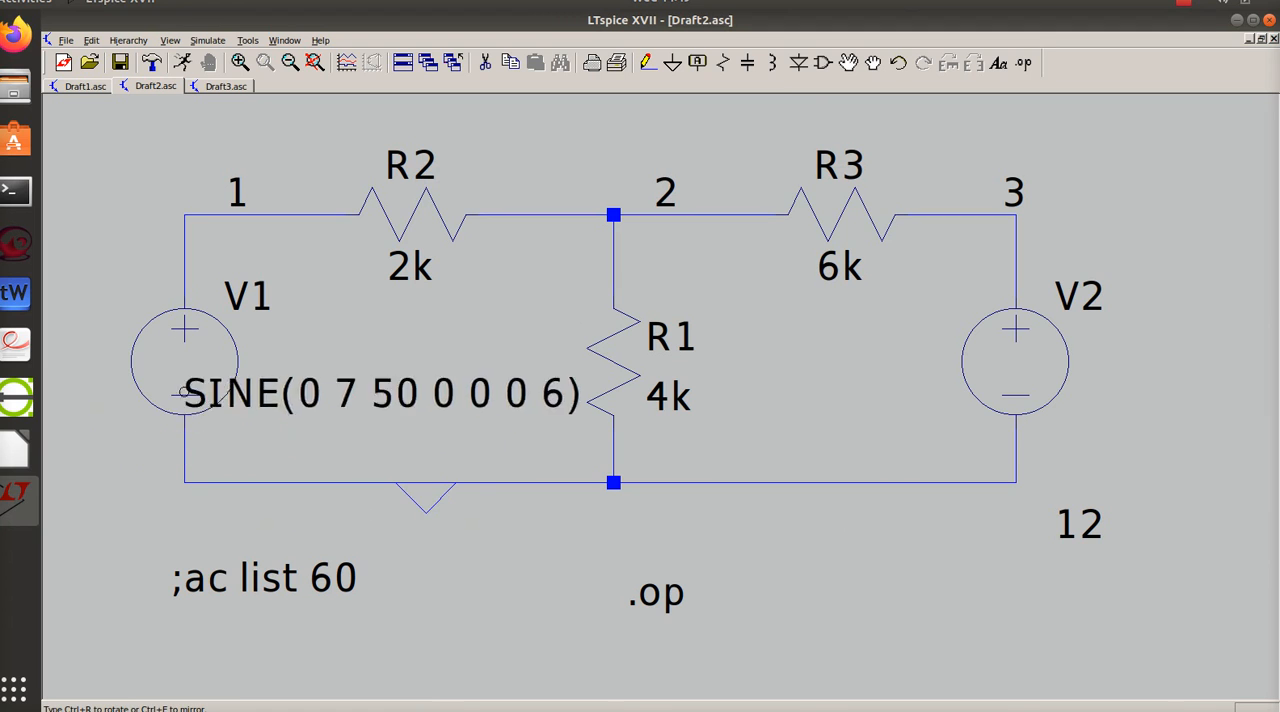
left_click(63, 545)
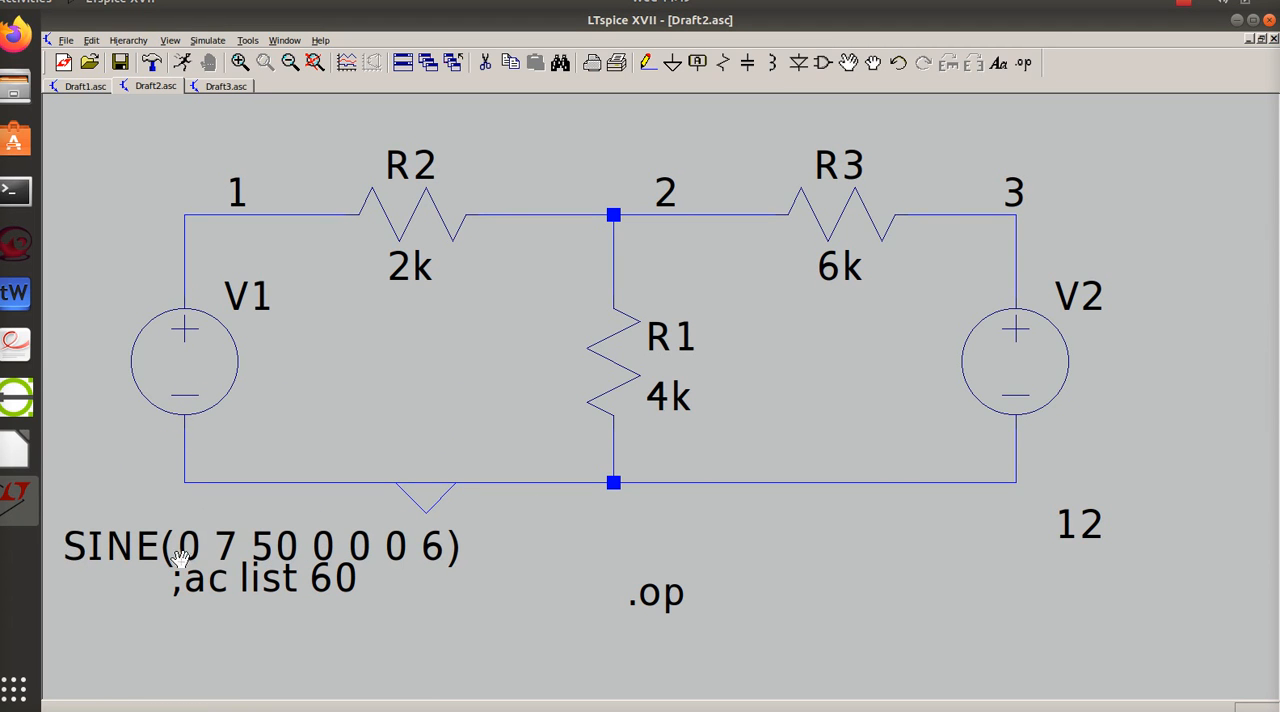
- Review V1's SINE value text in its value editor
right_click(297, 547)
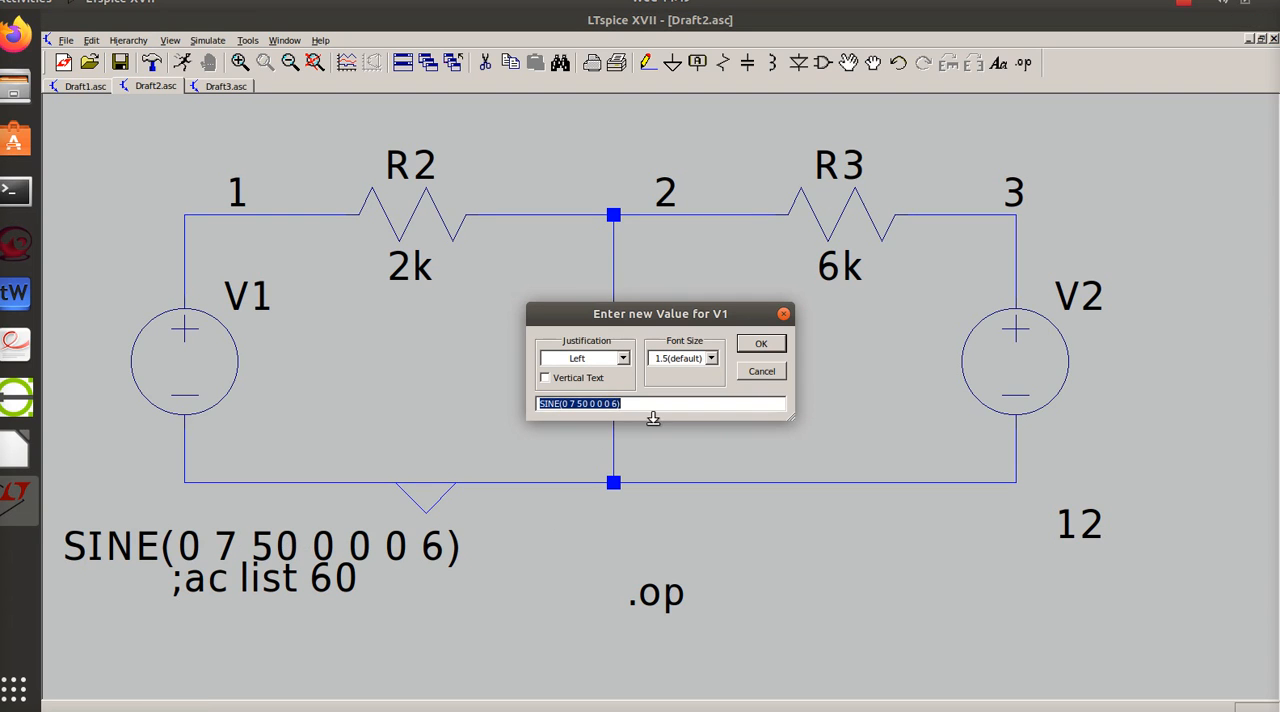
left_click(623, 404)
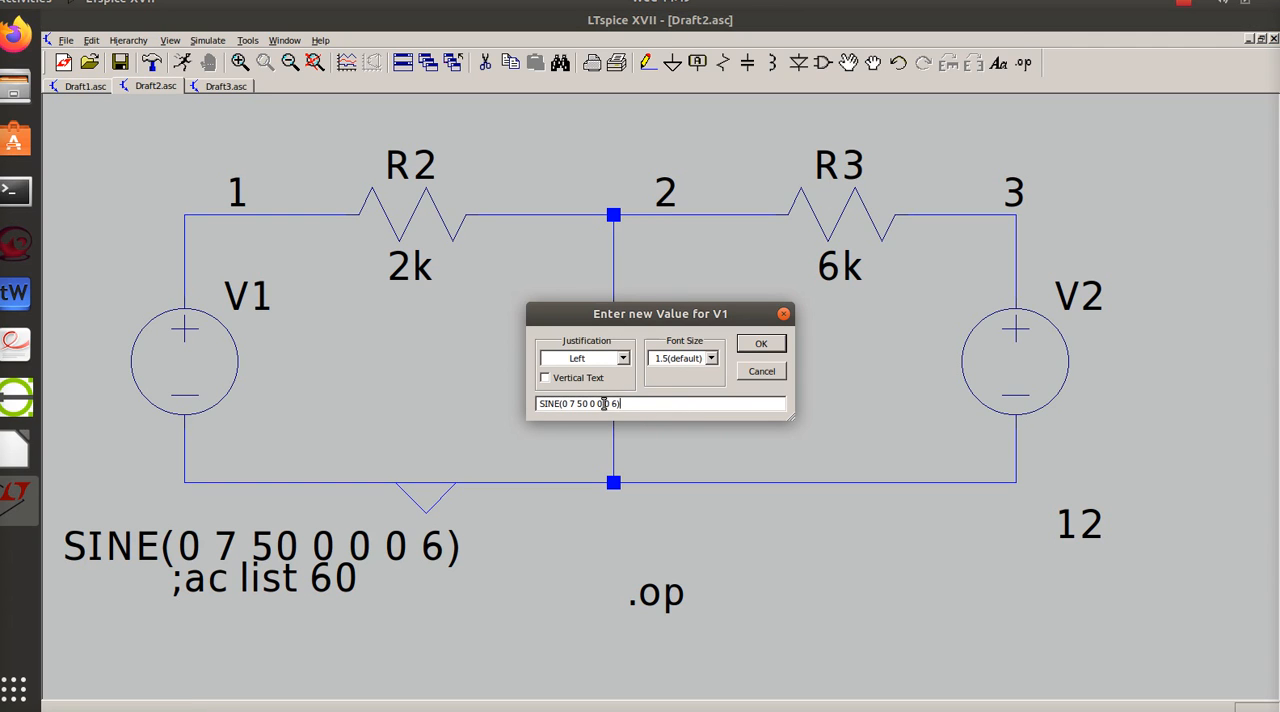
left_click(759, 347)
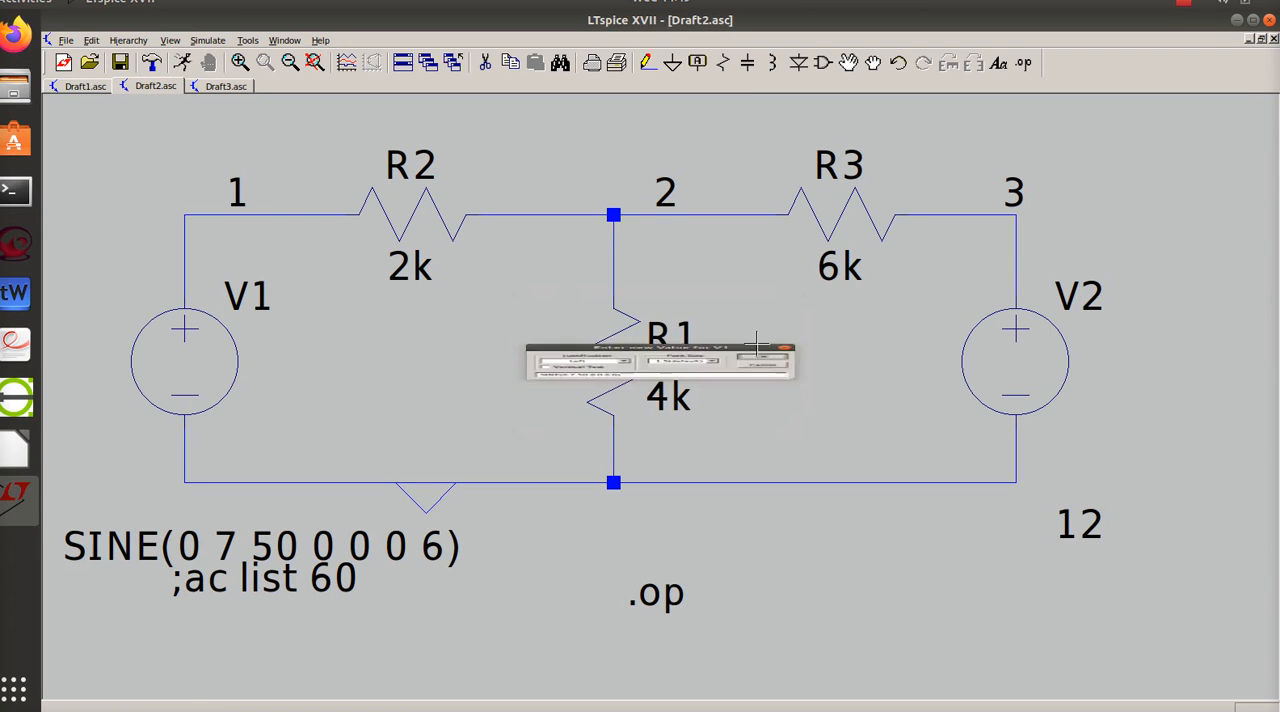
- Define voltage source V2 as a SINE function with amplitude 17 V, frequency 100 Hz and 9 cycles
right_click(1020, 372)
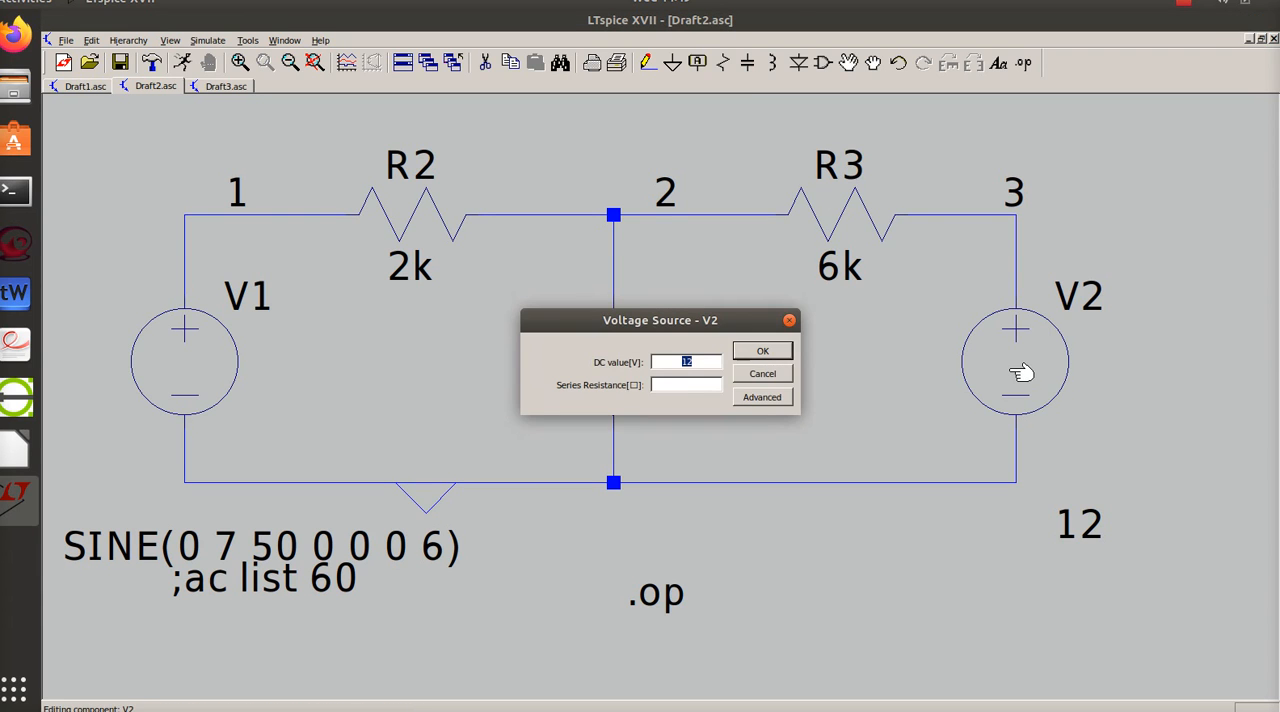
left_click(764, 399)
left_click(868, 222)
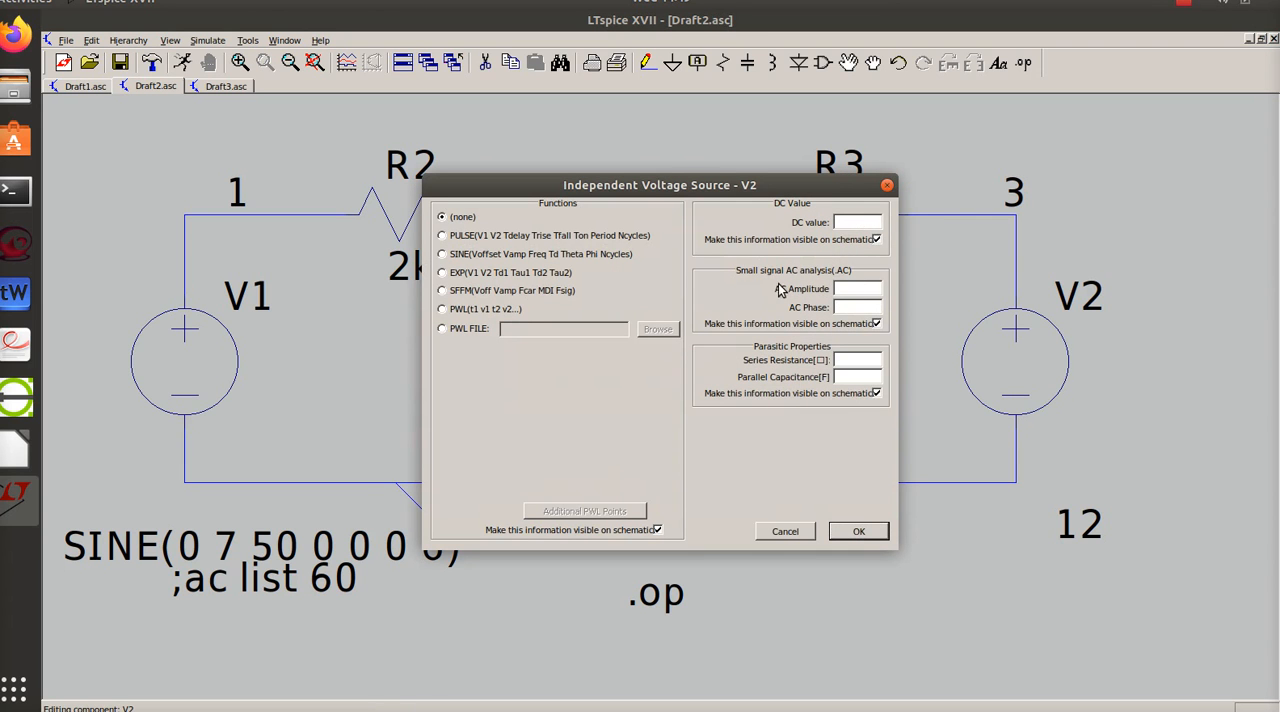
left_click(443, 255)
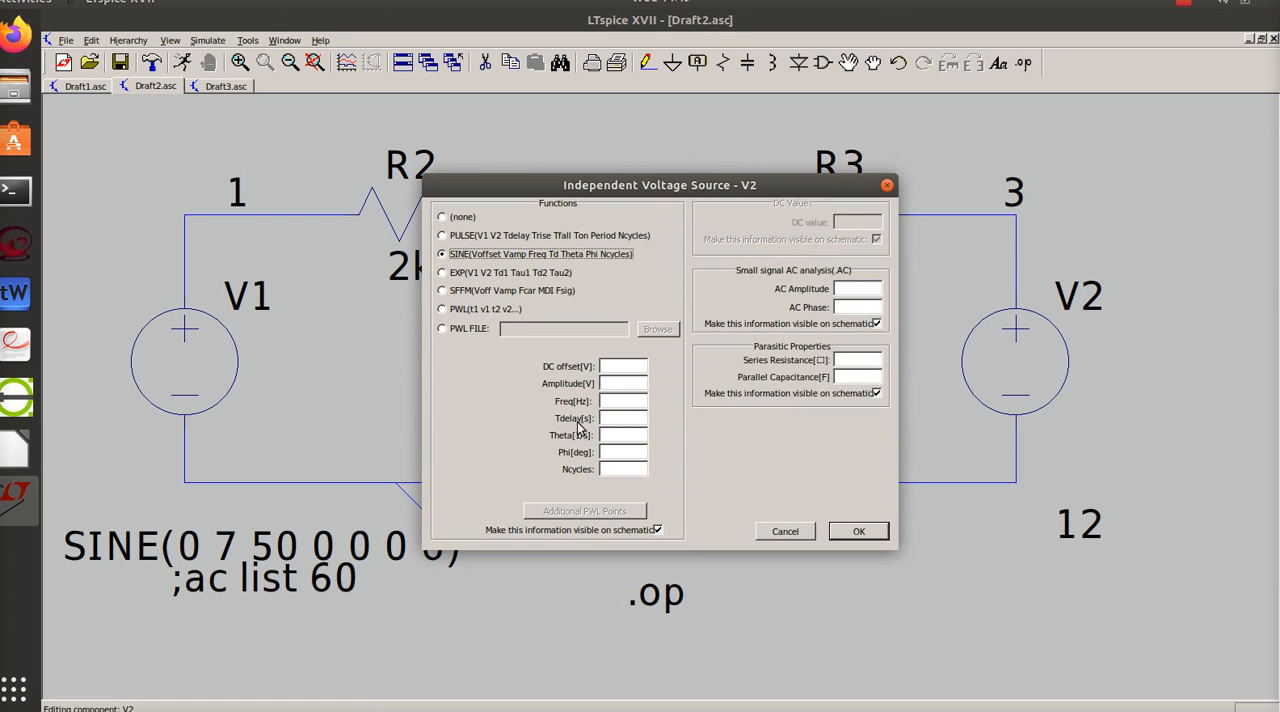
left_click(618, 386)
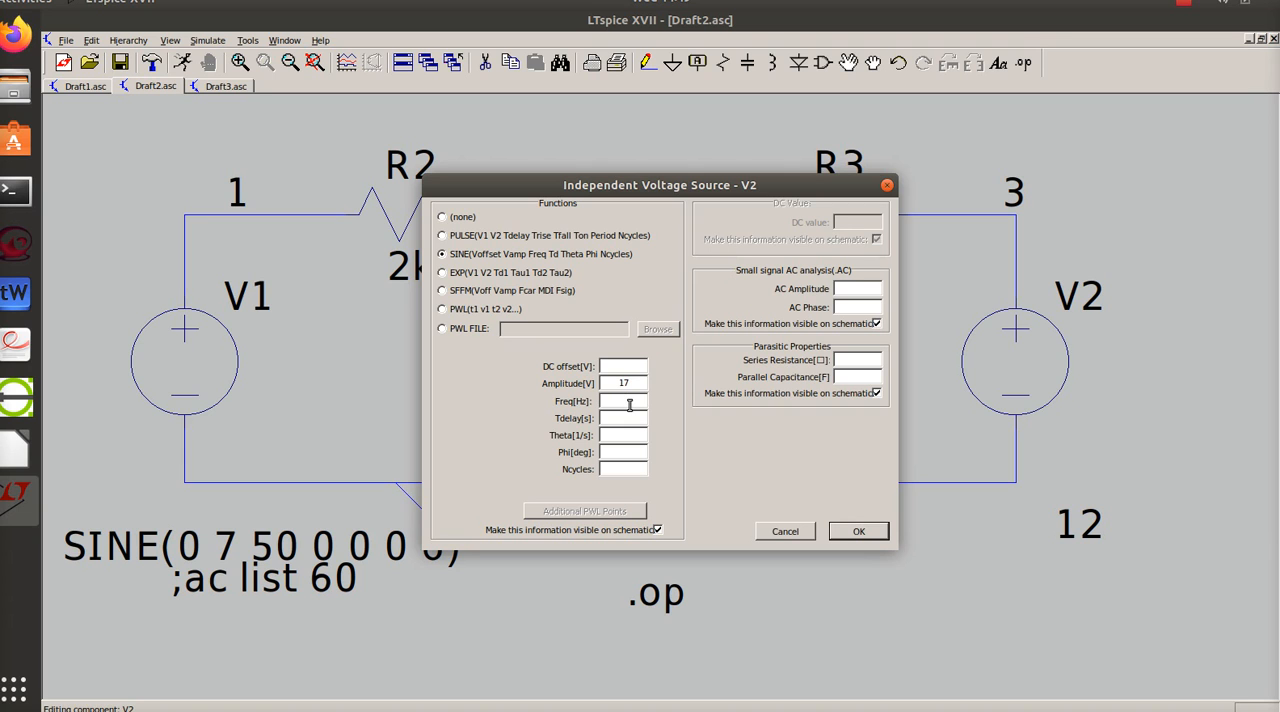
left_click(629, 403)
type("100")
left_click(622, 468)
type("9")
left_click(862, 532)
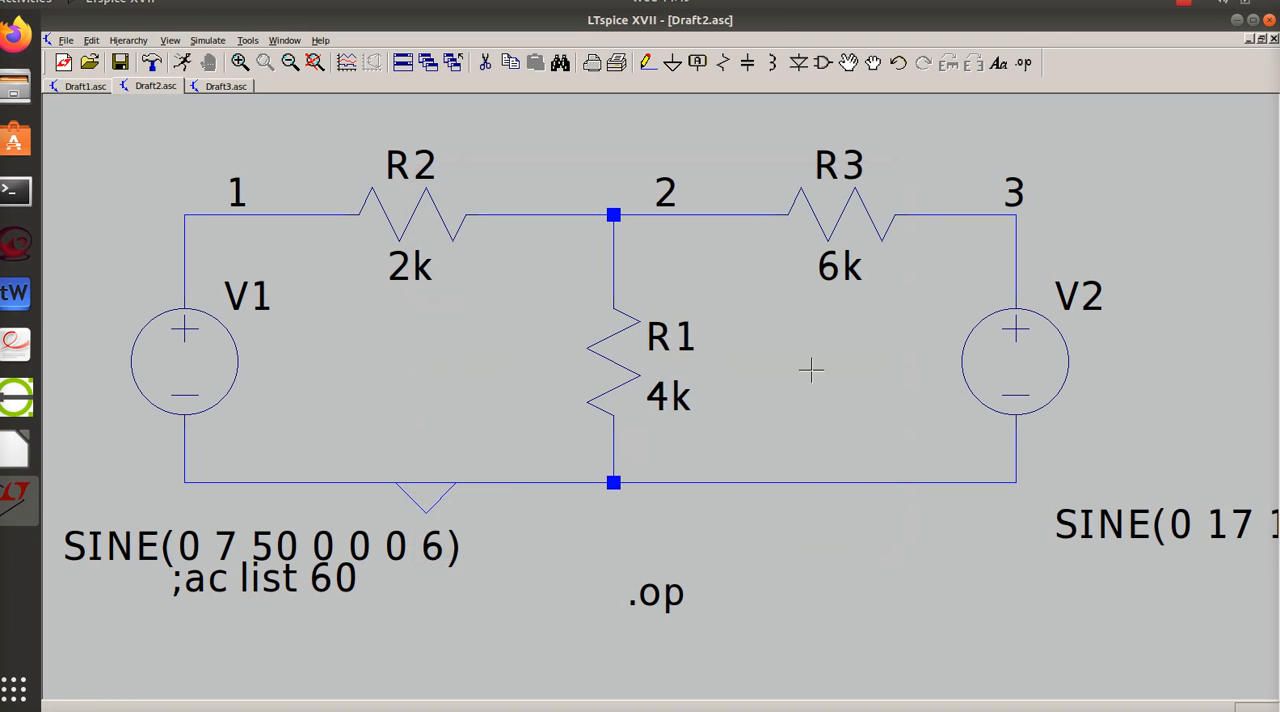
- Move V2's SINE value text so it fits entirely in view beneath the source
left_click(848, 63)
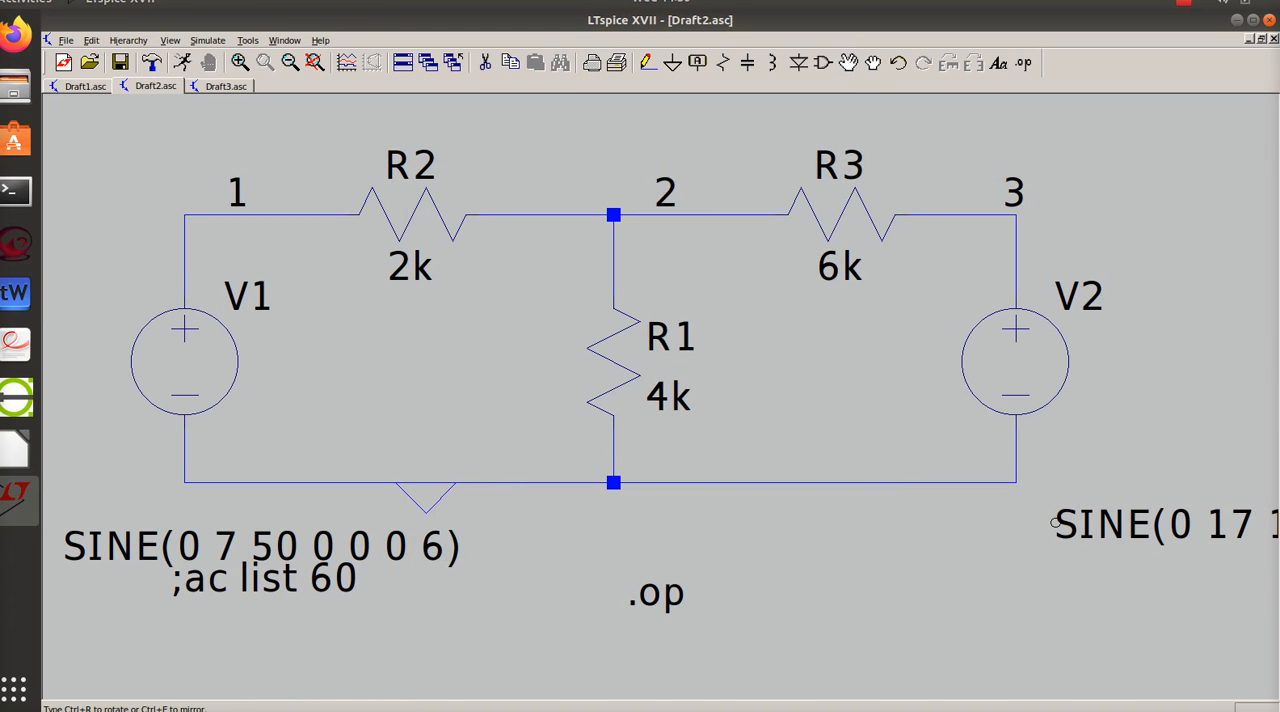
left_click(1055, 522)
left_click(819, 524)
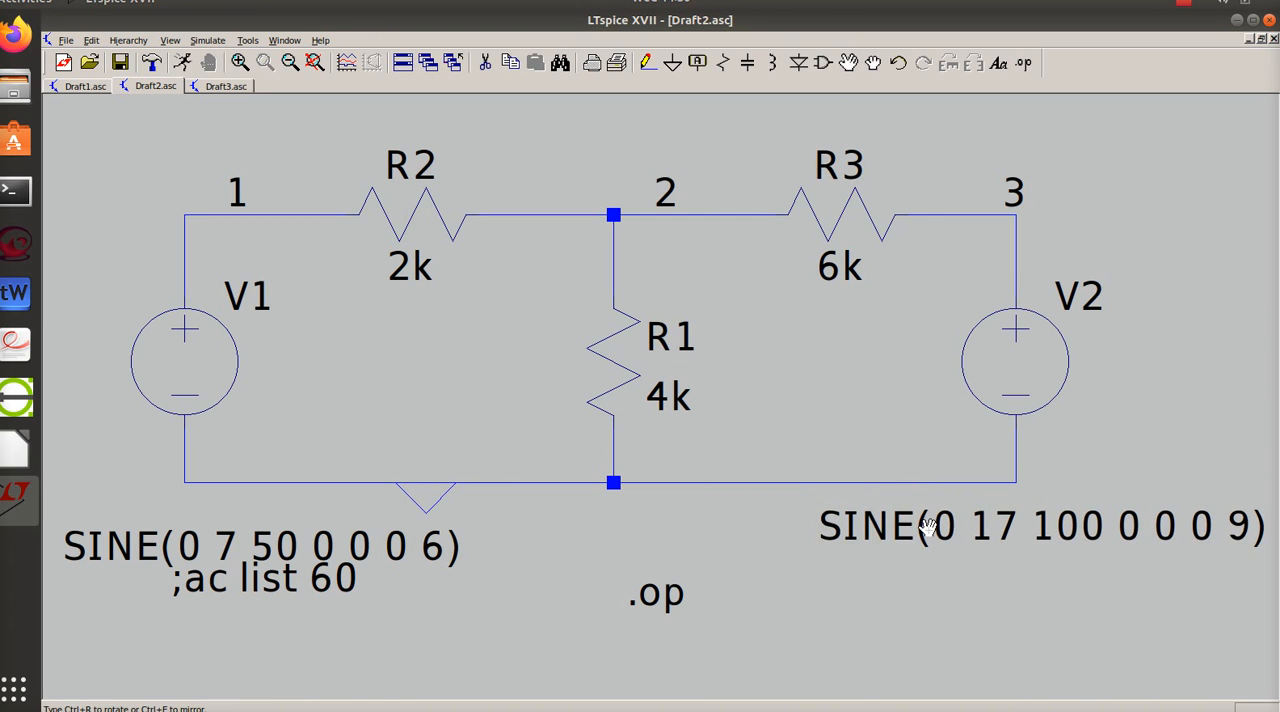
key("Escape")
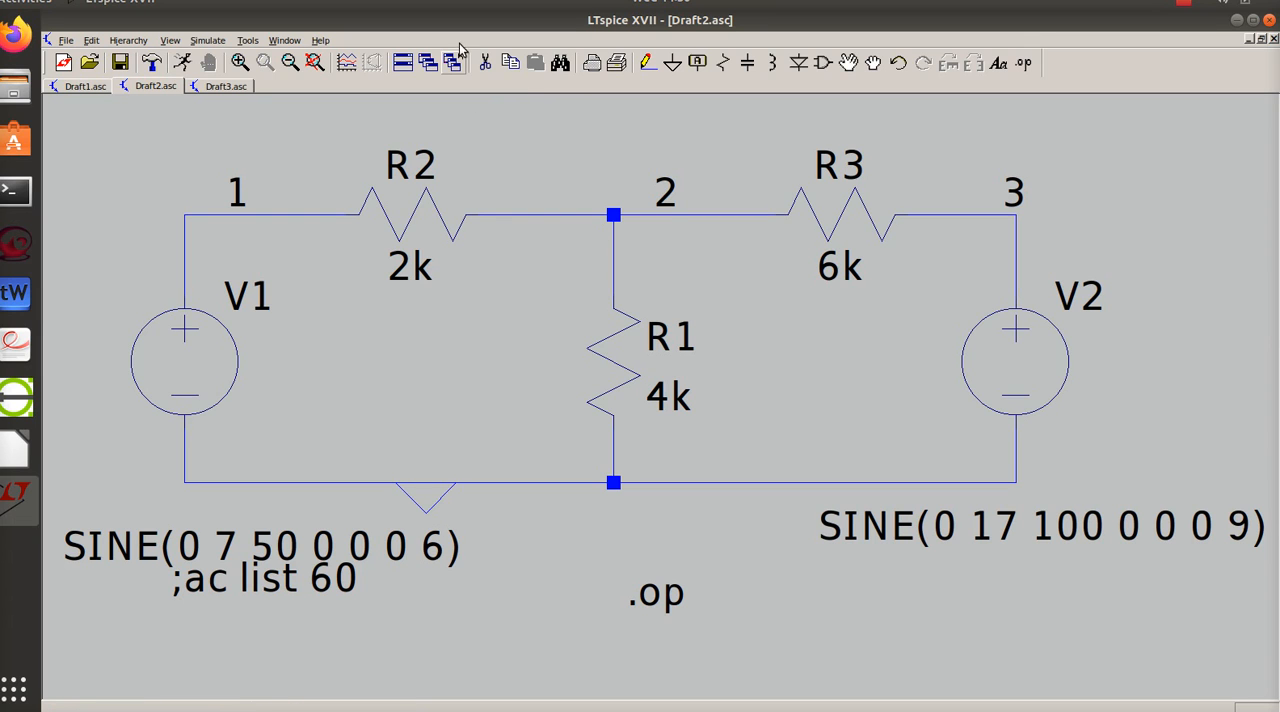
- Delete the .op and ;ac list 60 simulation directives from the schematic
left_click(484, 62)
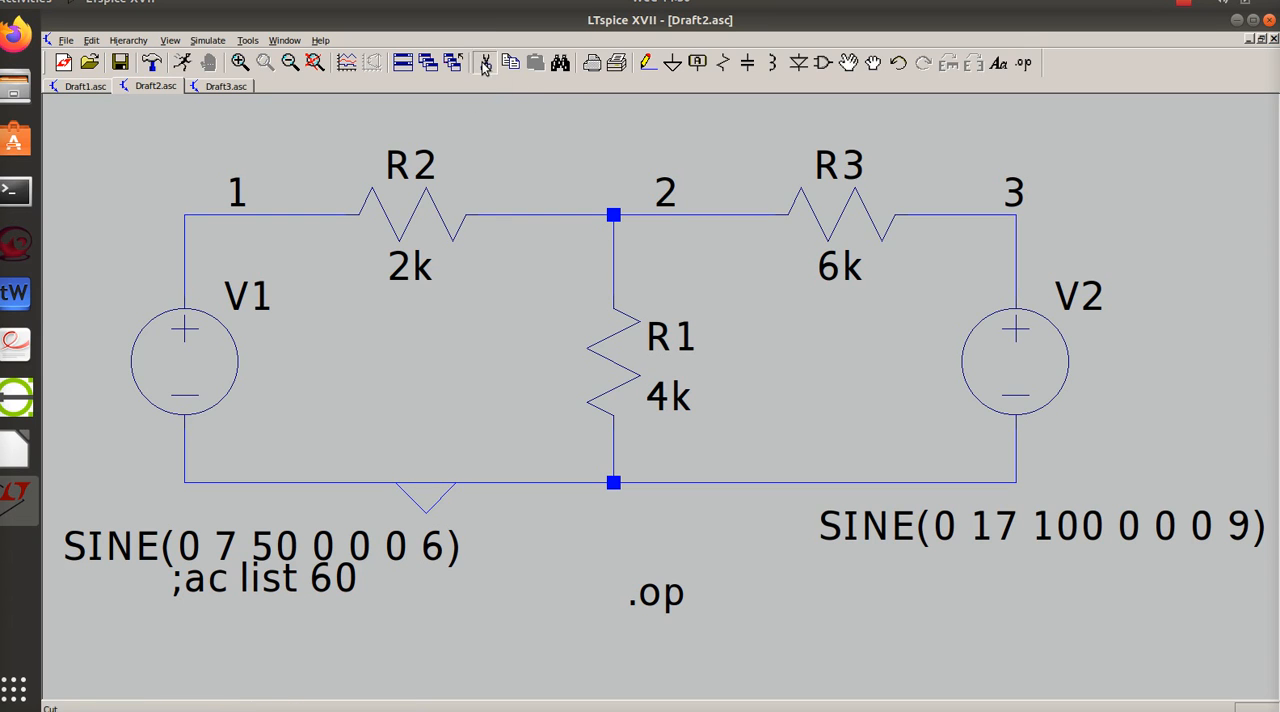
left_click(672, 601)
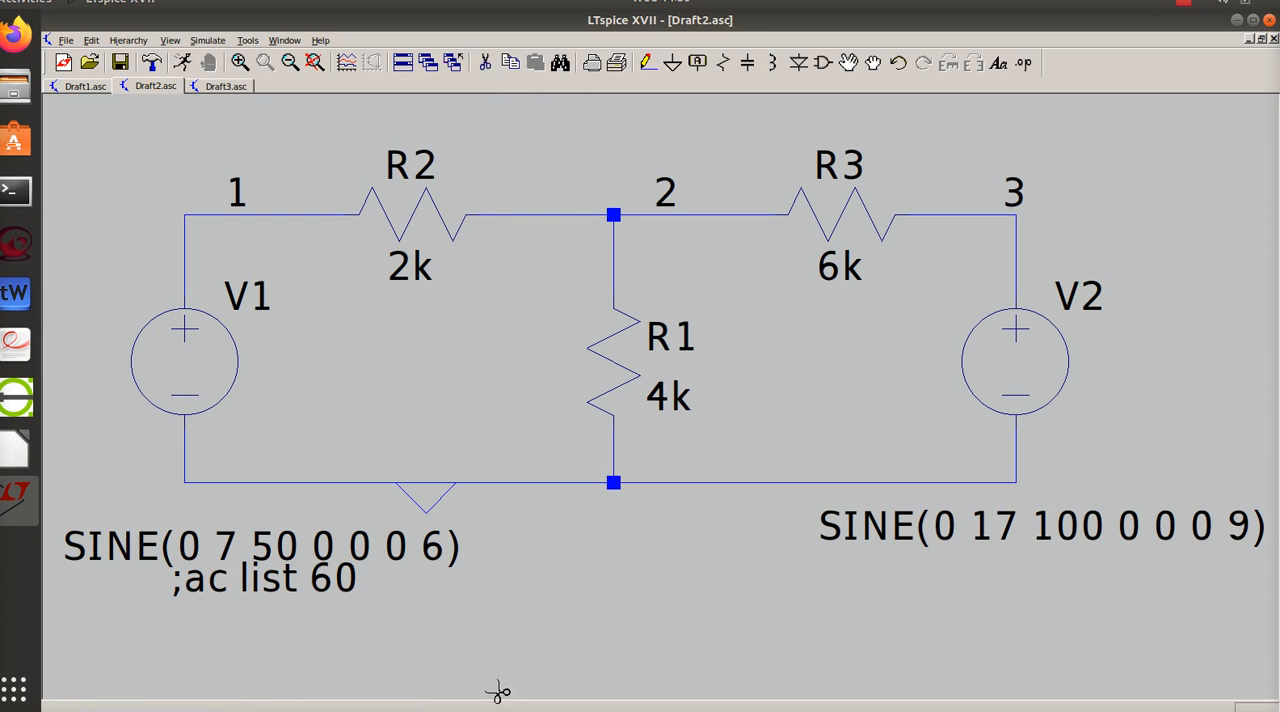
left_click(300, 580)
key("Escape")
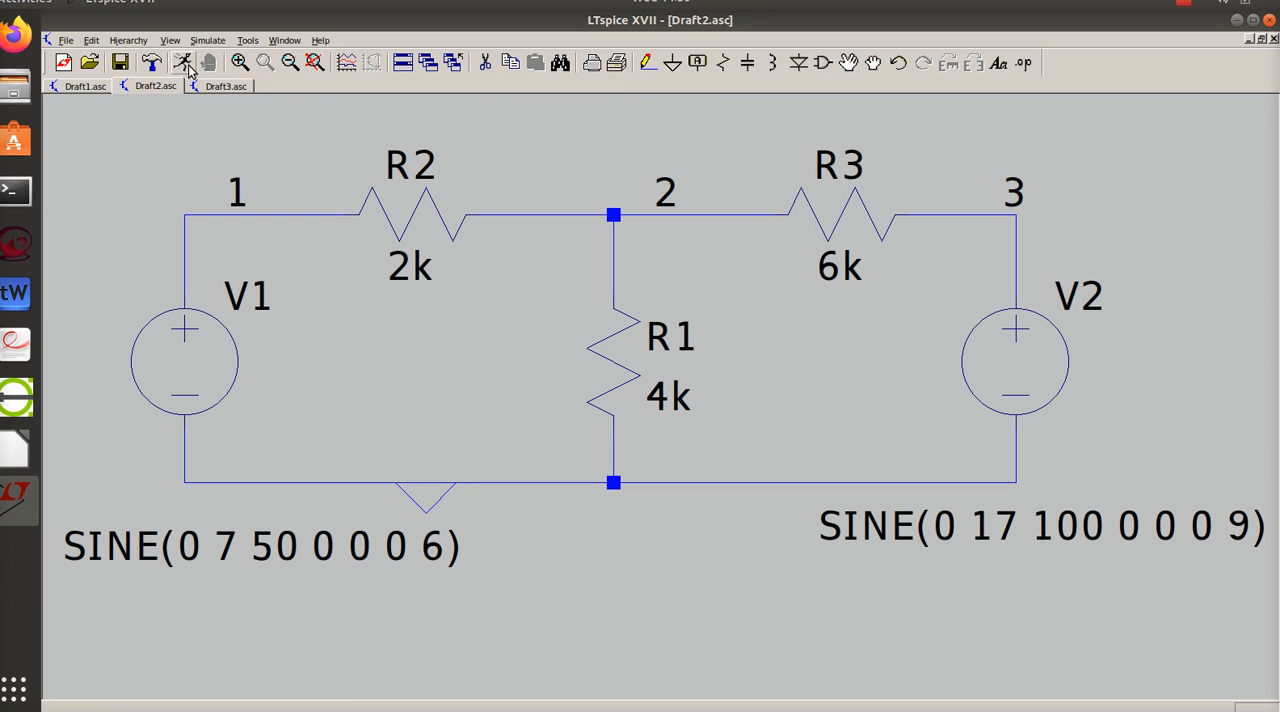
- Begin a transient simulation command with the time to start saving data set to 0
left_click(210, 42)
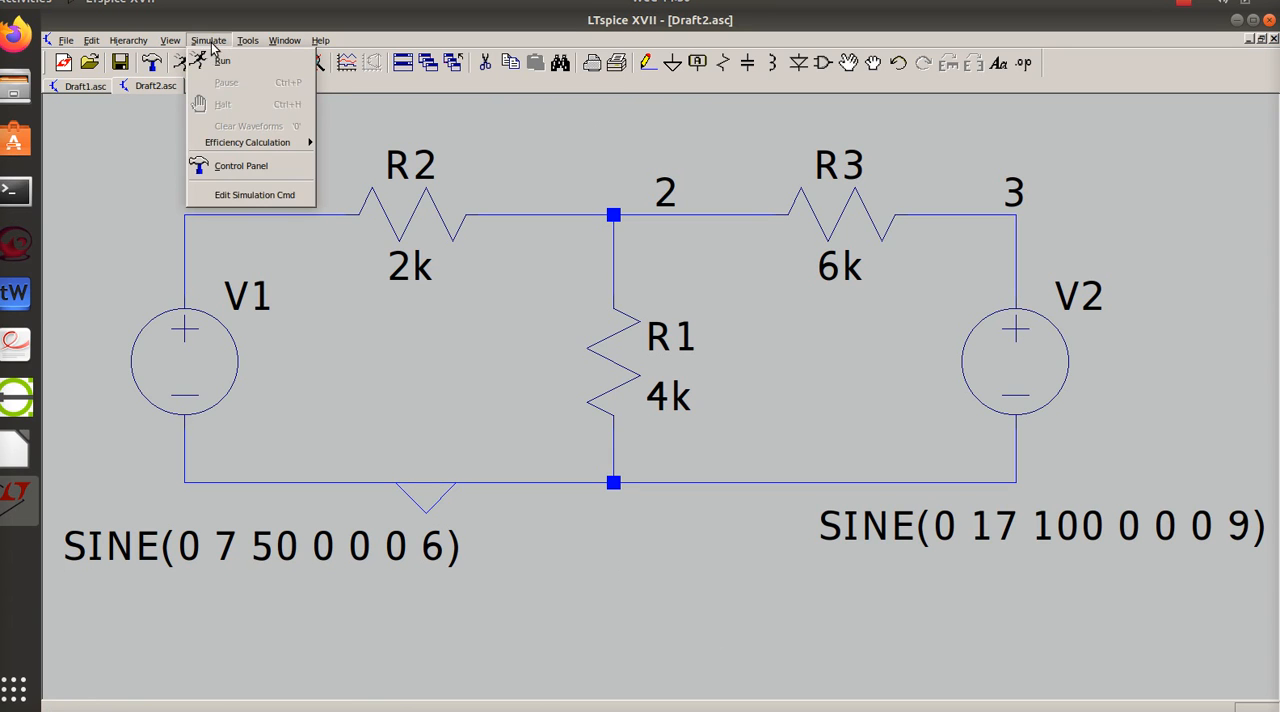
left_click(229, 196)
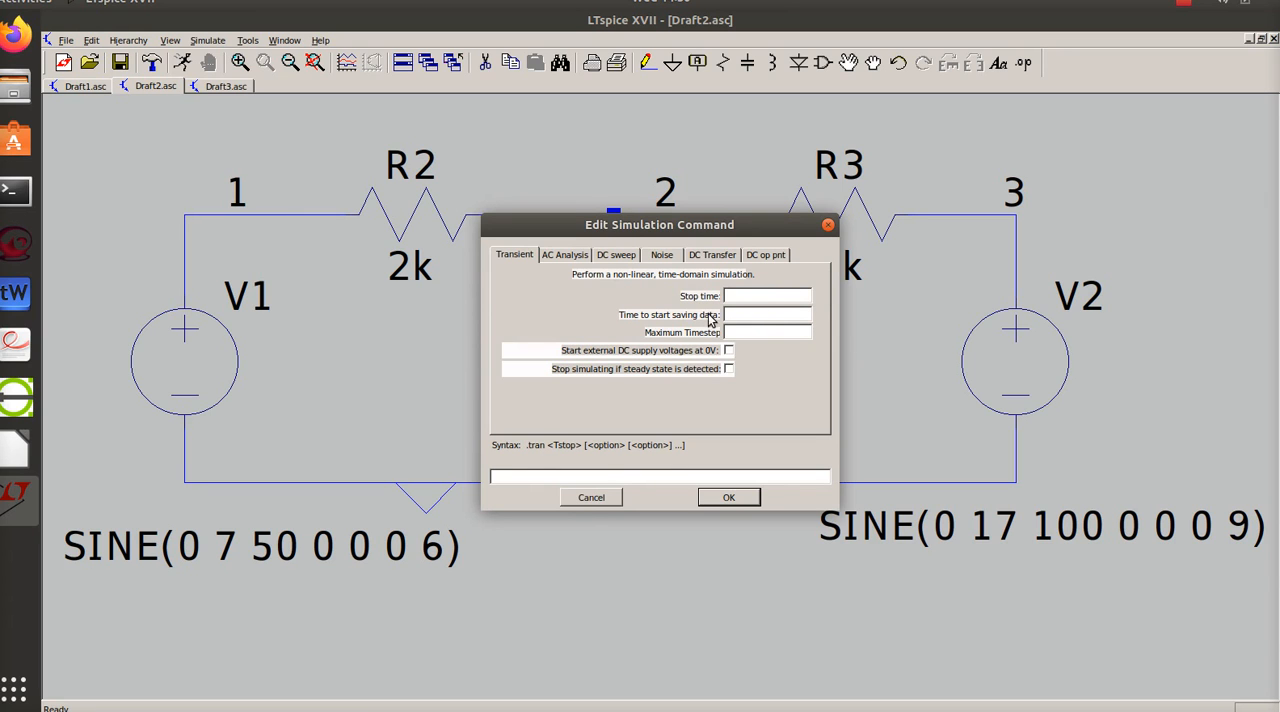
left_click(776, 316)
type("0")
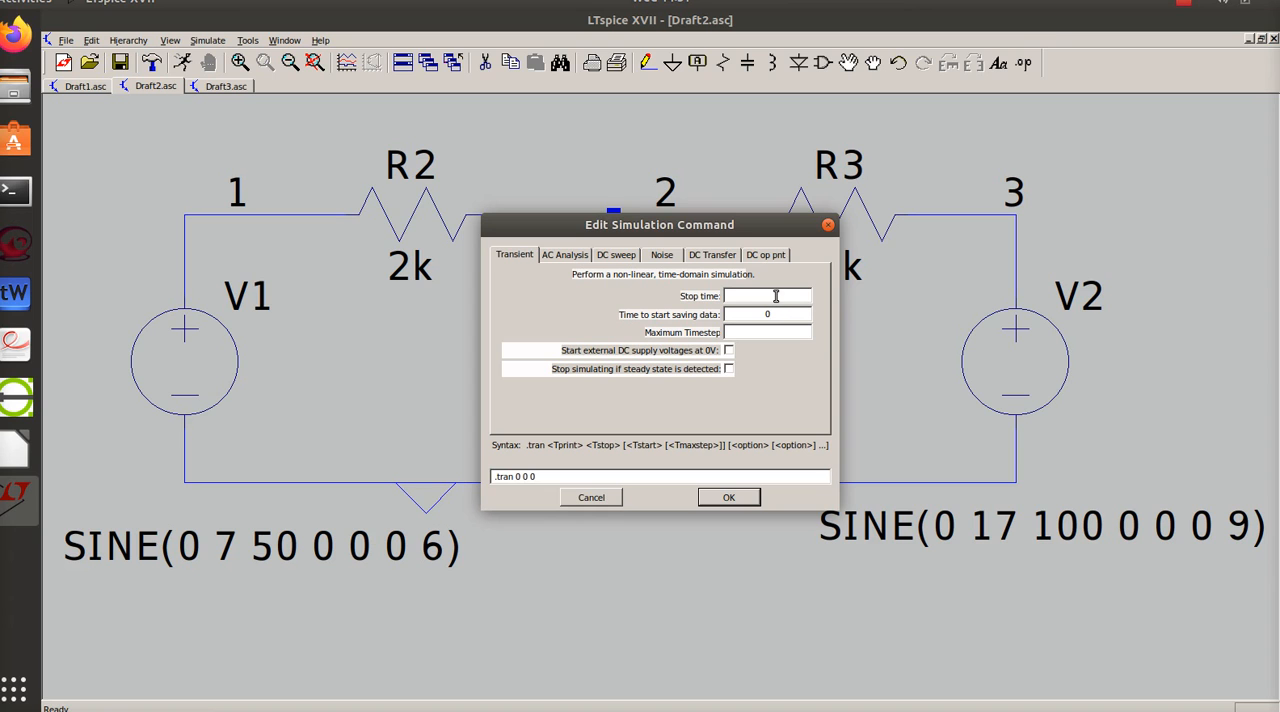
- Switch to Spreadsheet.ods in LibreOffice Calc to look up the LT Spice Transient sampling and 3xperiod values, and return to LTspice
left_click(776, 296)
left_click(18, 450)
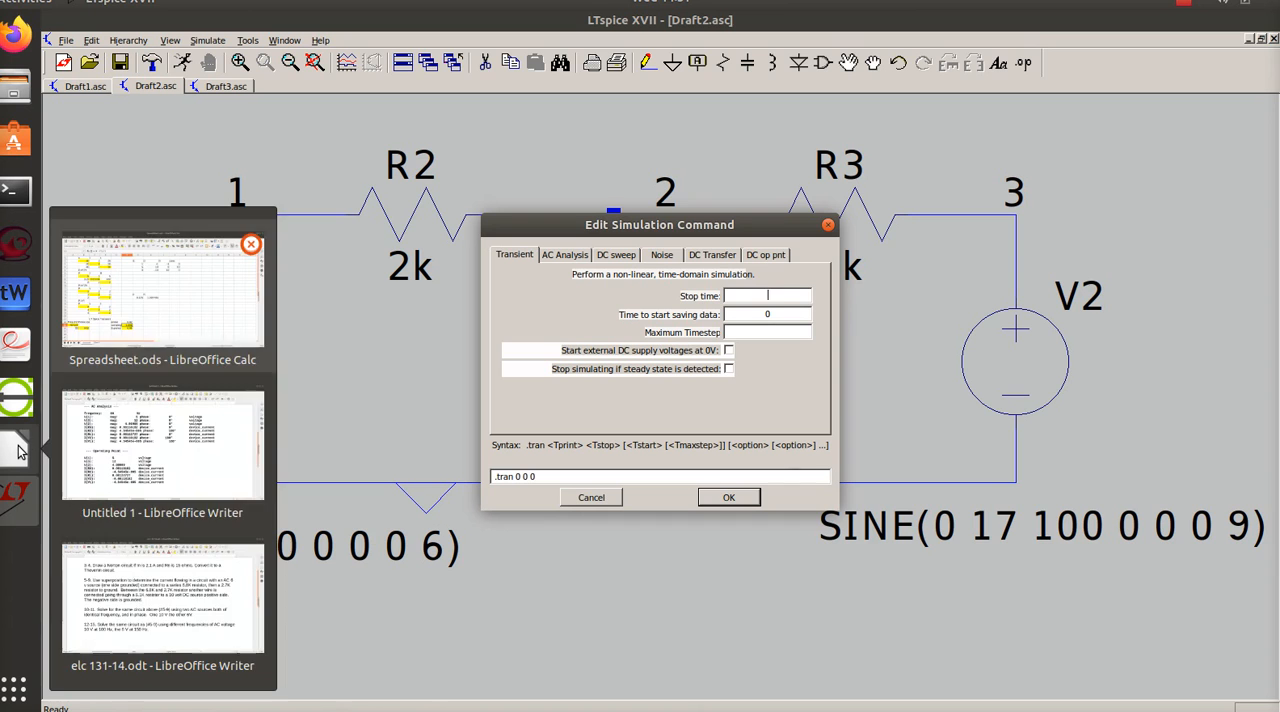
left_click(150, 316)
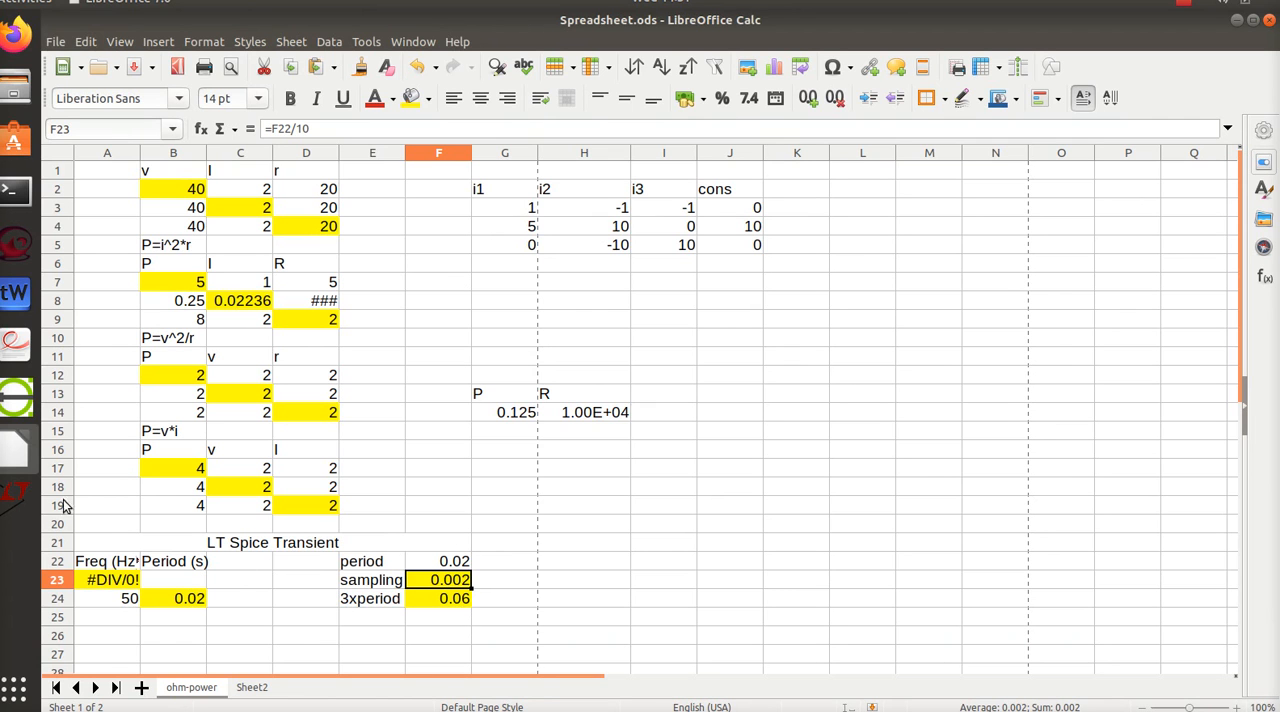
left_click(14, 492)
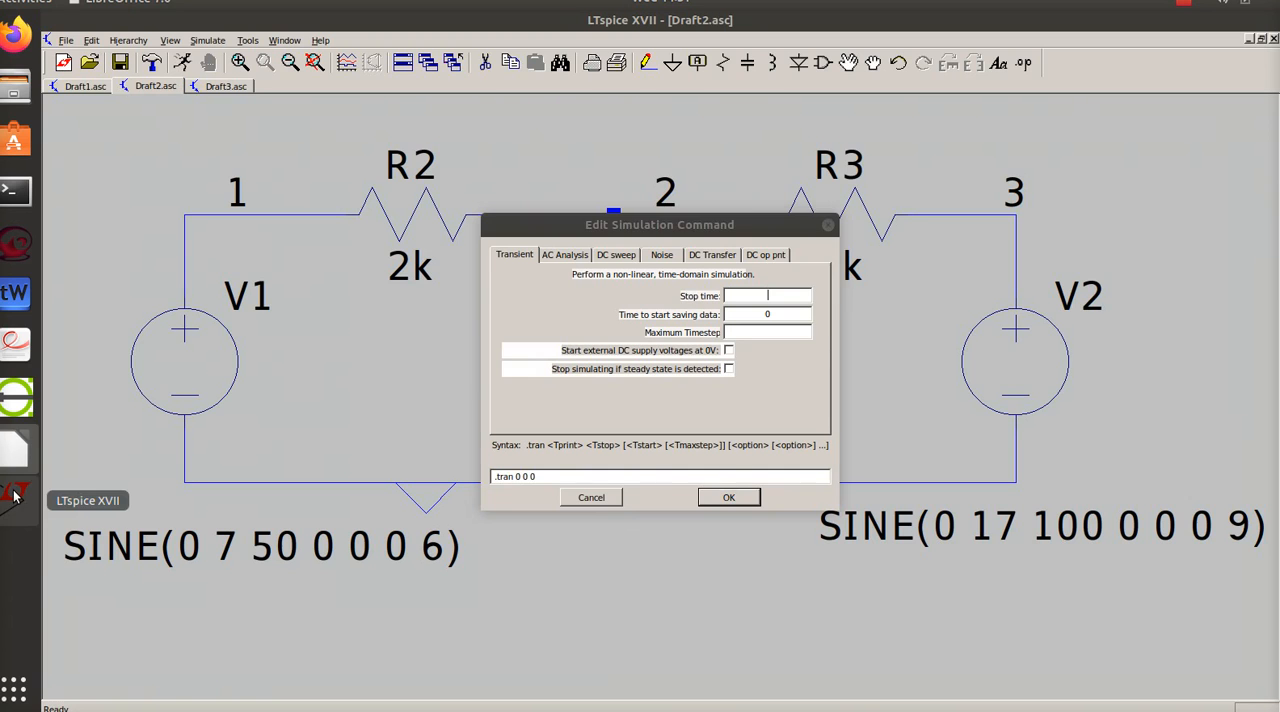
- Set the transient simulation's stop time to 60m and its maximum timestep to 2m
left_click(778, 296)
type("60m")
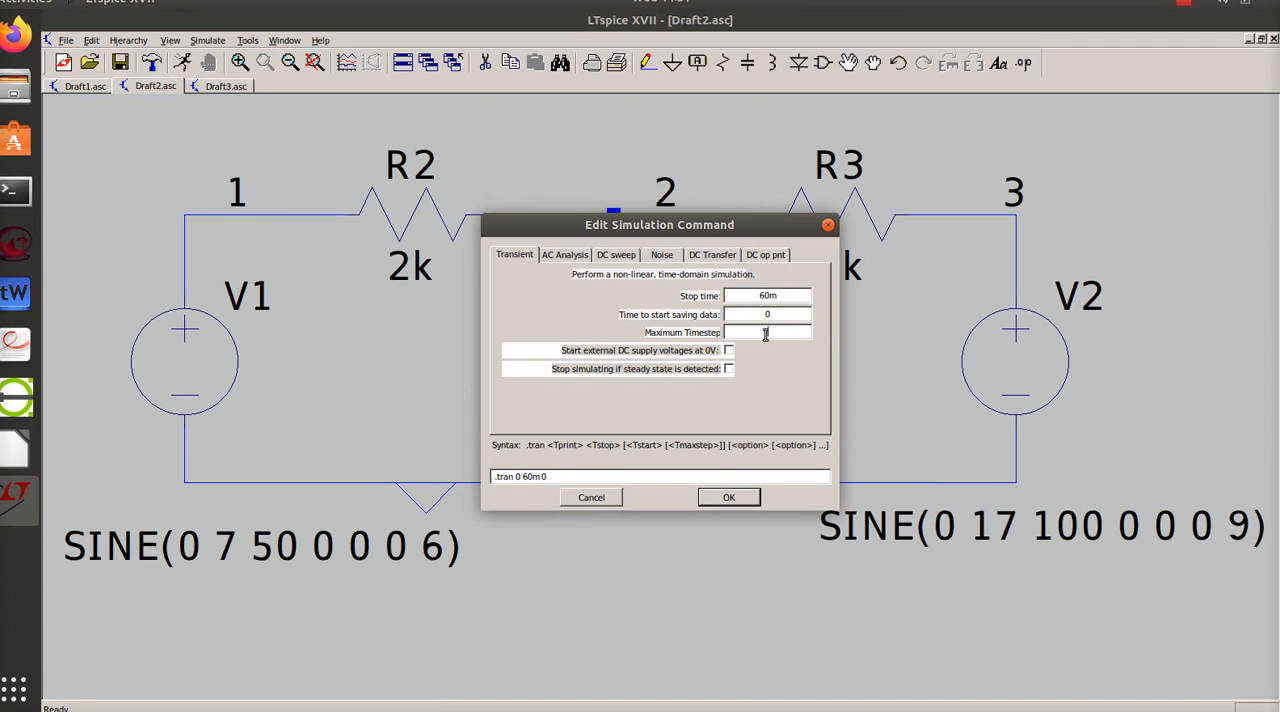
left_click(766, 334)
type("2m")
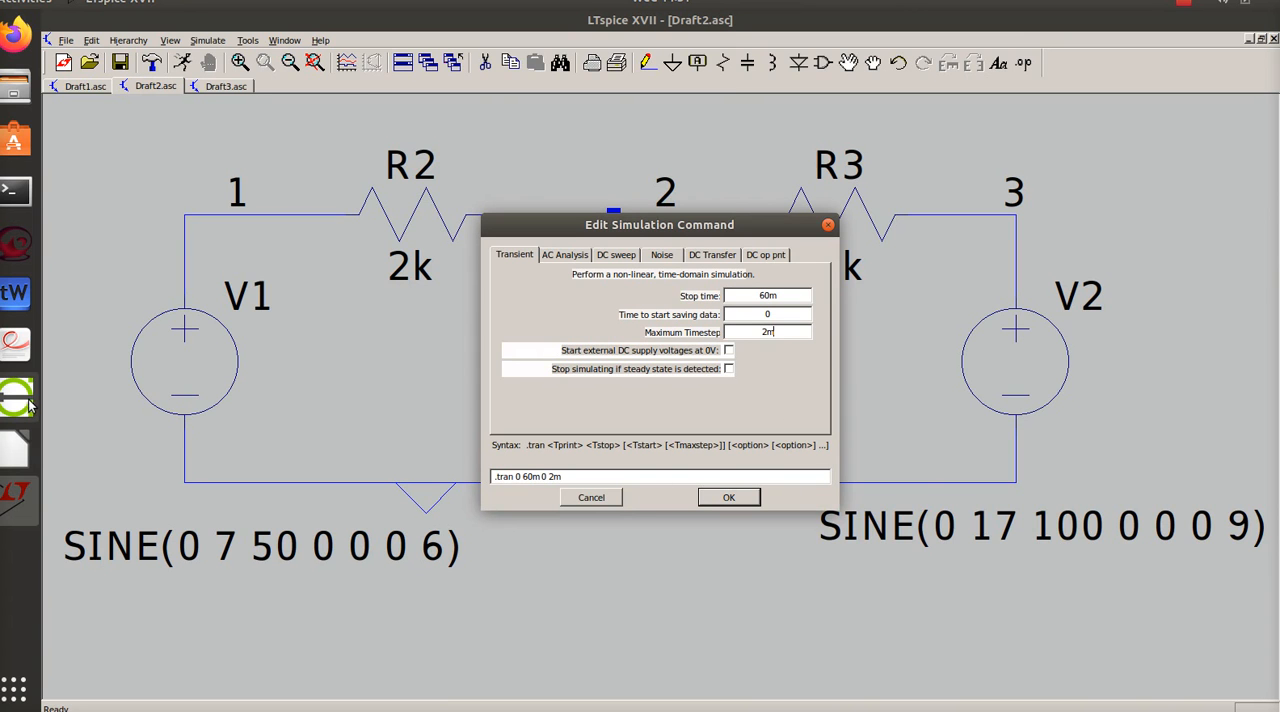
- Recheck the period, sampling and 3xperiod timing values in the Calc spreadsheet, and return to the LTspice simulation command
left_click(14, 451)
left_click(171, 324)
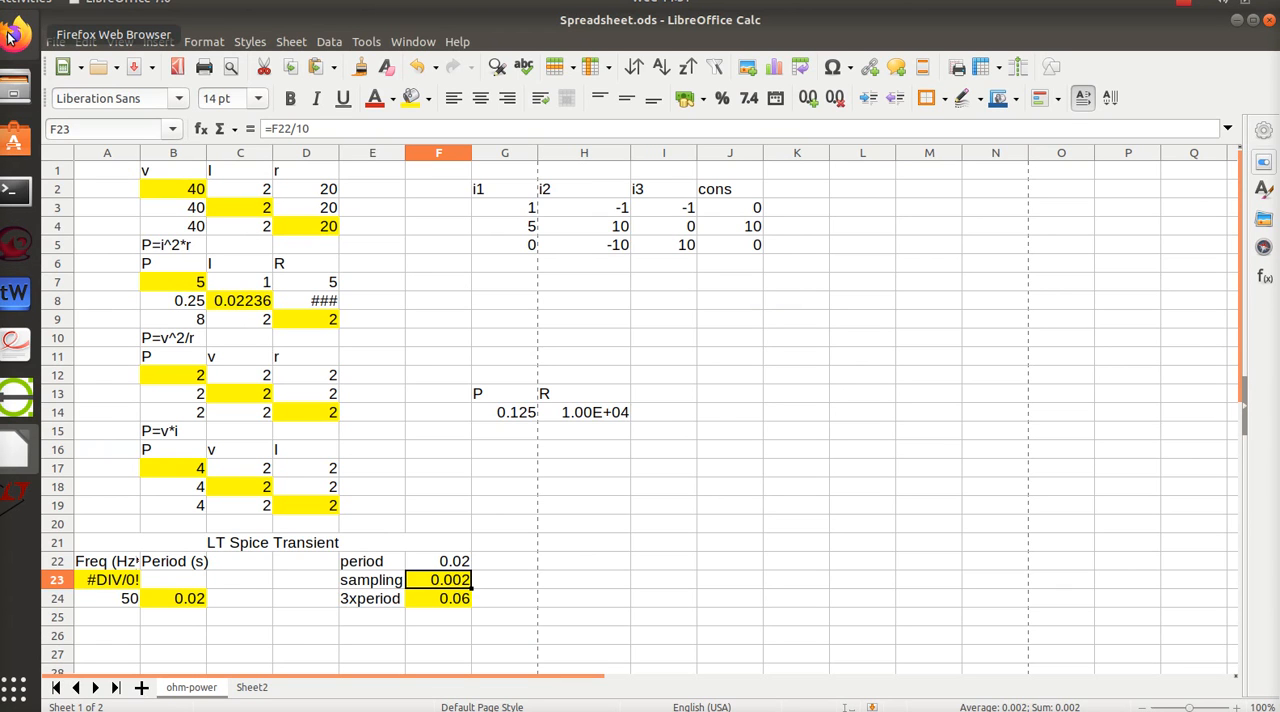
left_click(20, 490)
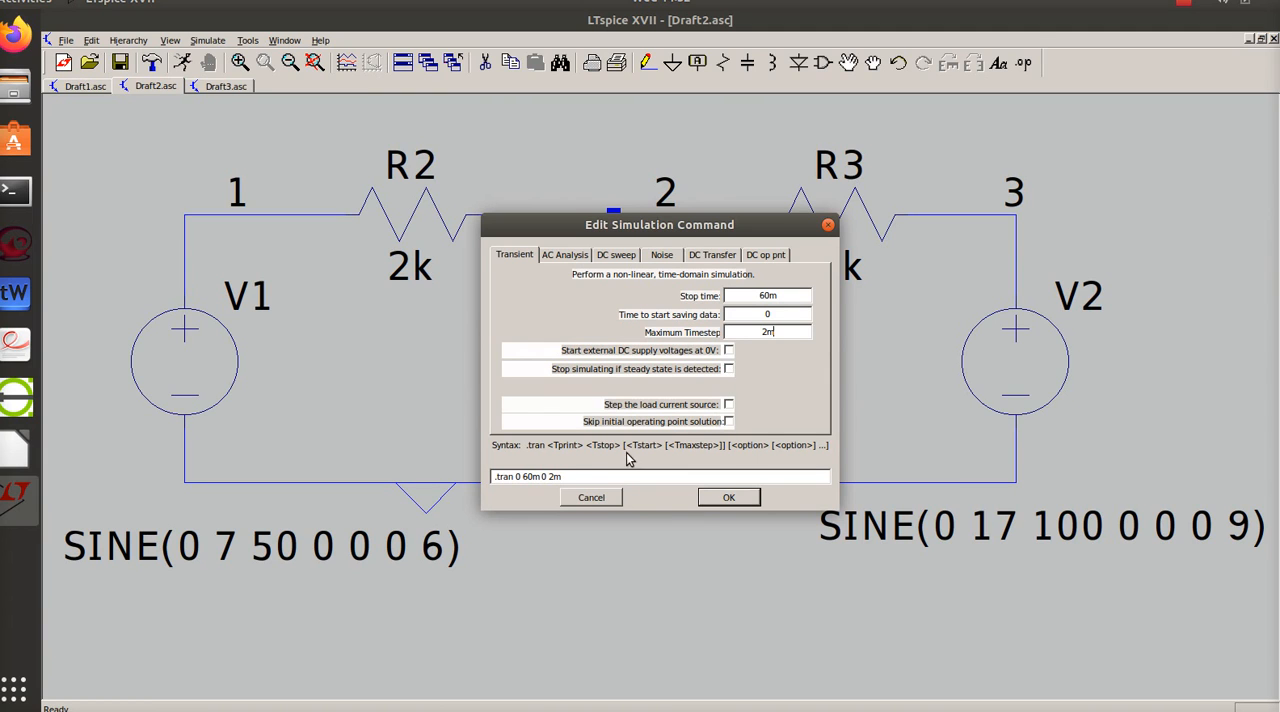
- Place the .tran 0 60m 0 2m directive below the circuit and run the simulation
left_click(728, 497)
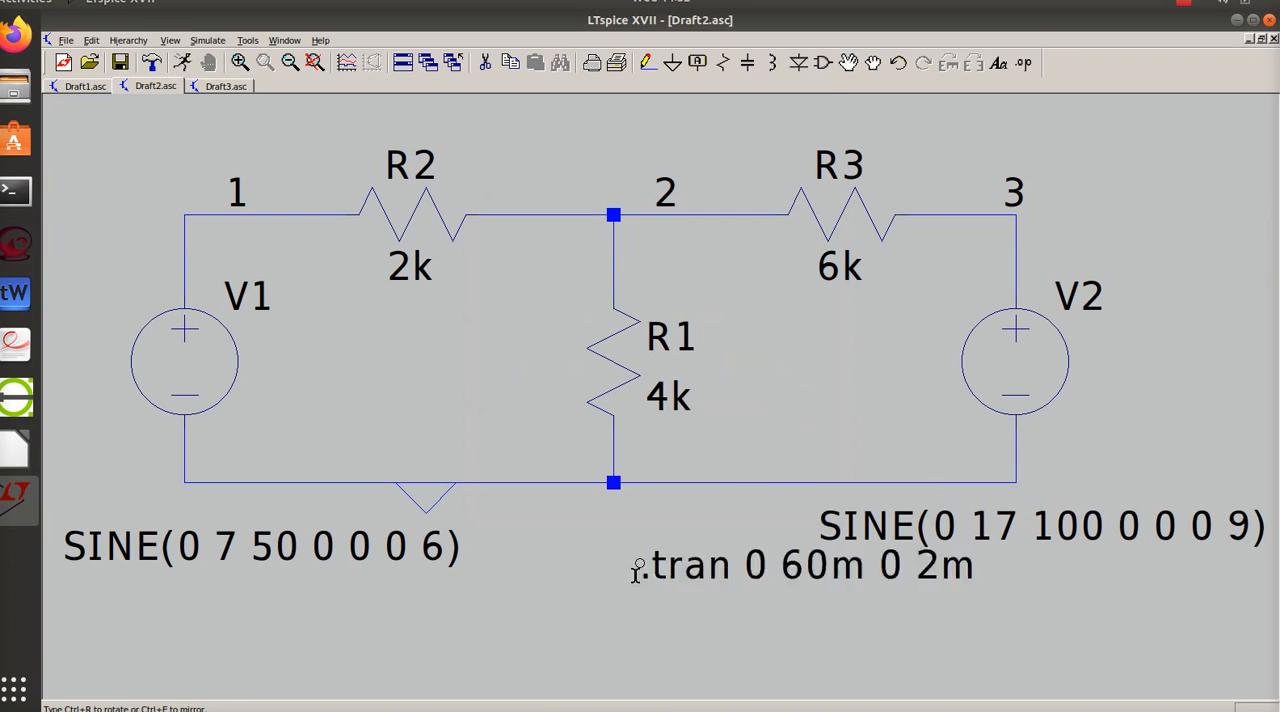
left_click(512, 600)
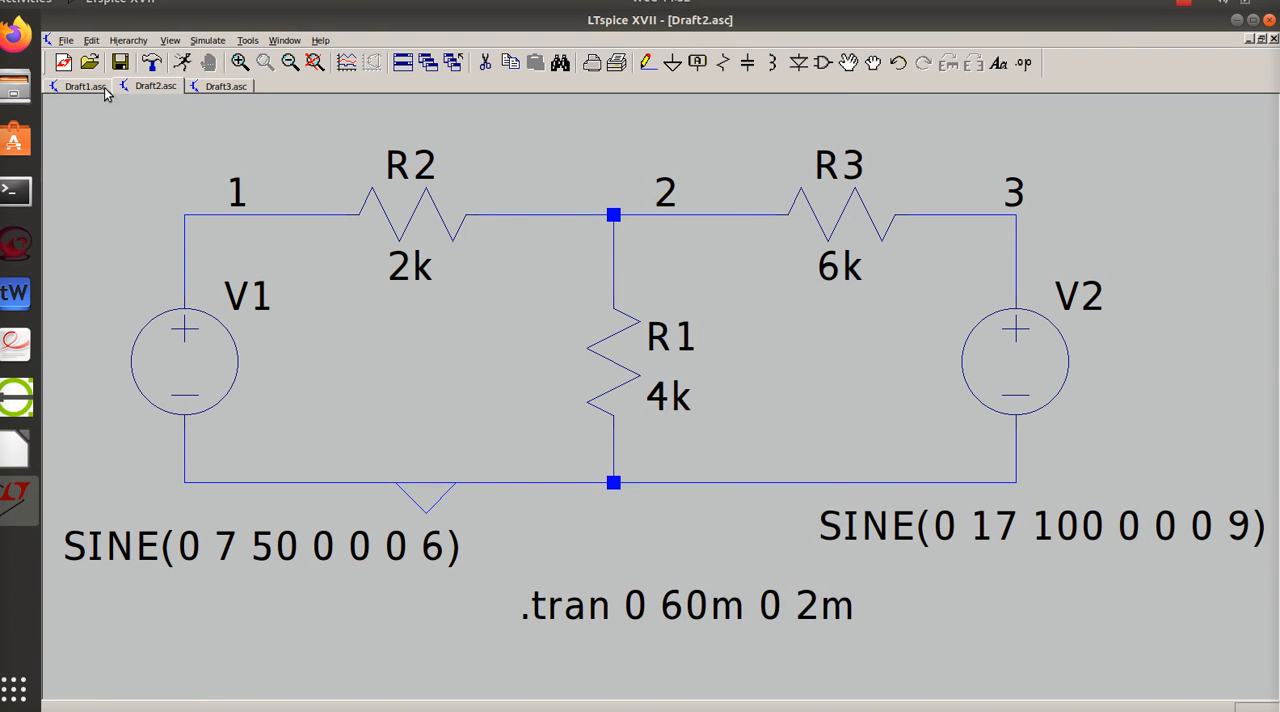
left_click(181, 63)
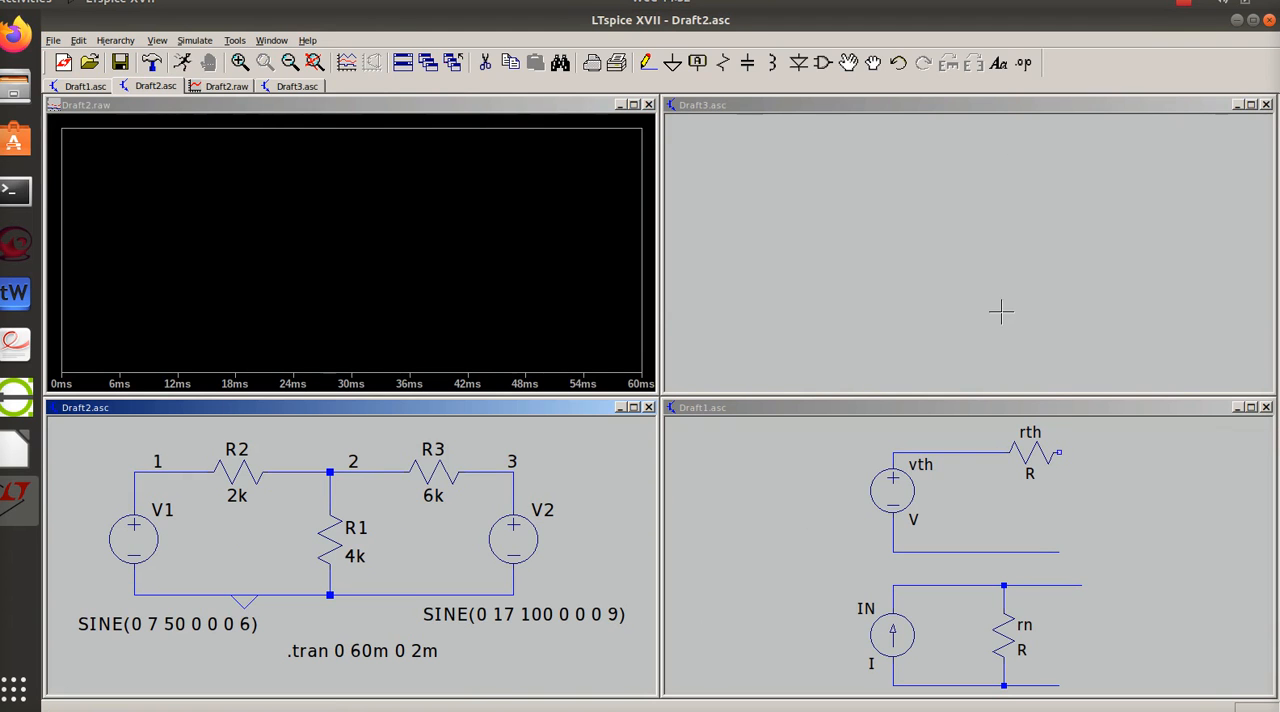
- Close the Draft3.asc and Draft1.asc schematics, discarding the changes to Draft1.asc
left_click(1266, 104)
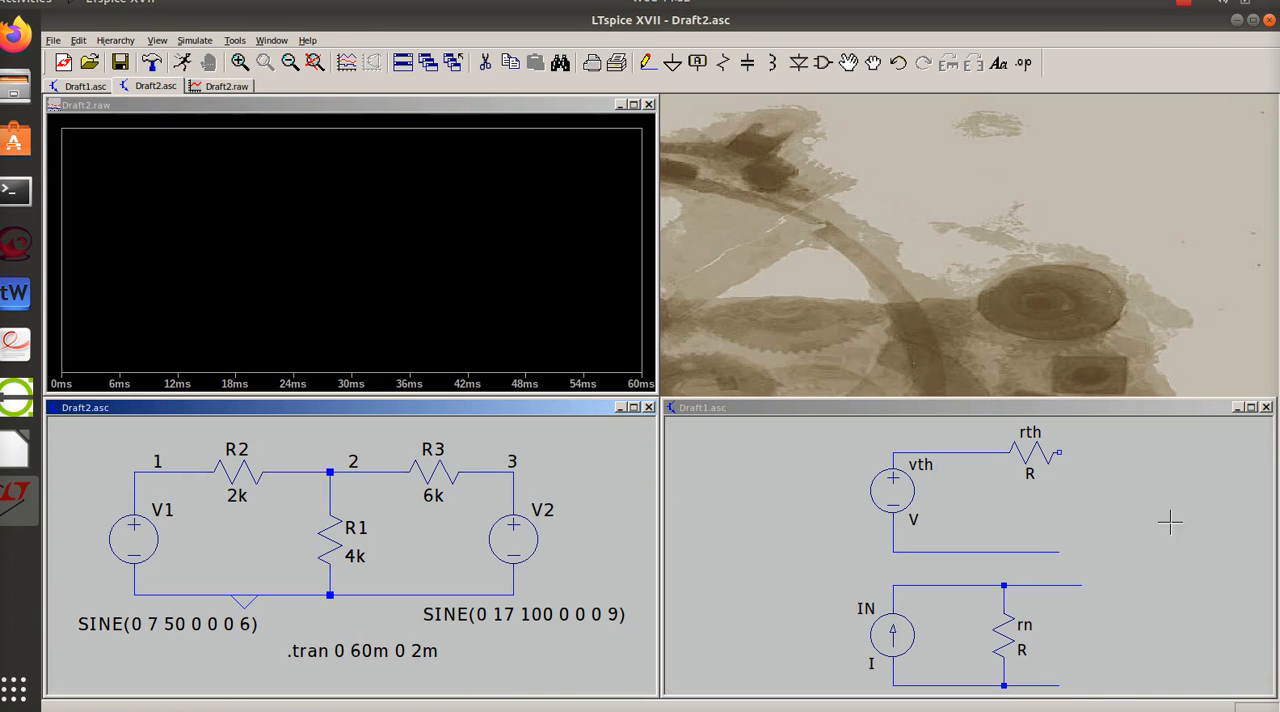
left_click(1265, 408)
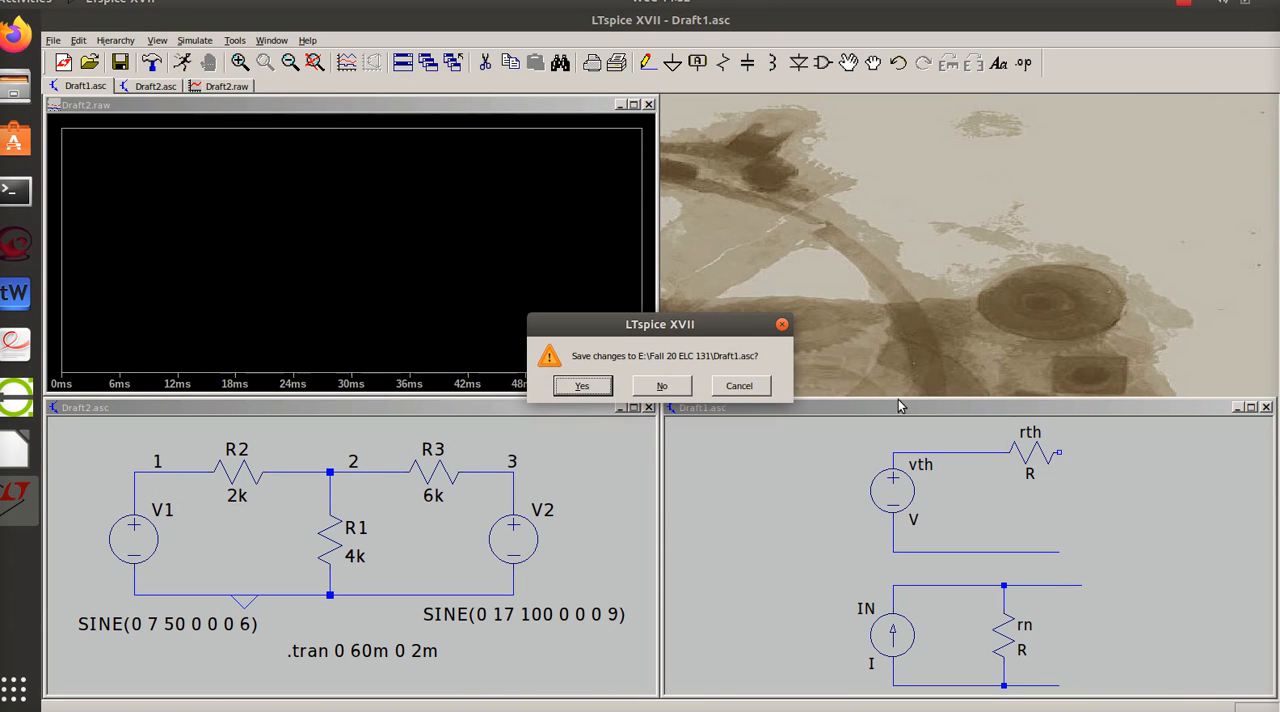
left_click(660, 384)
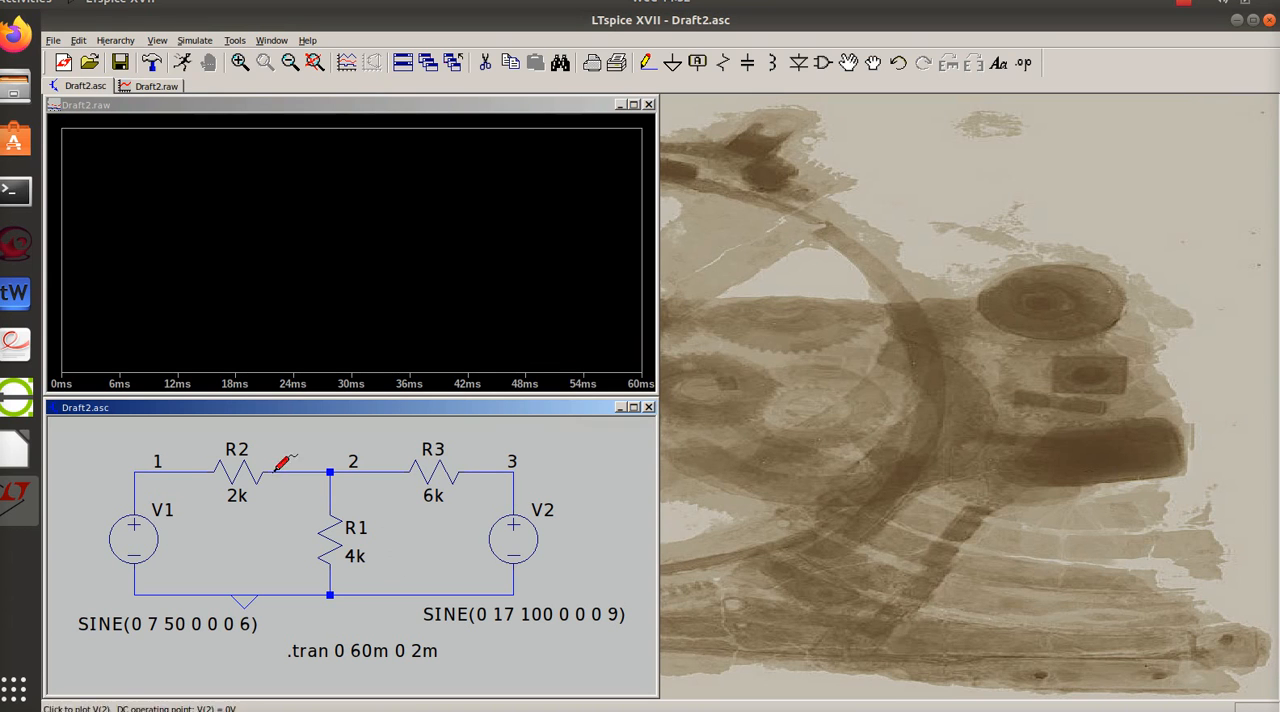
- Plot the voltages at nodes 1, 3 and 2 in the waveform window
left_click(171, 467)
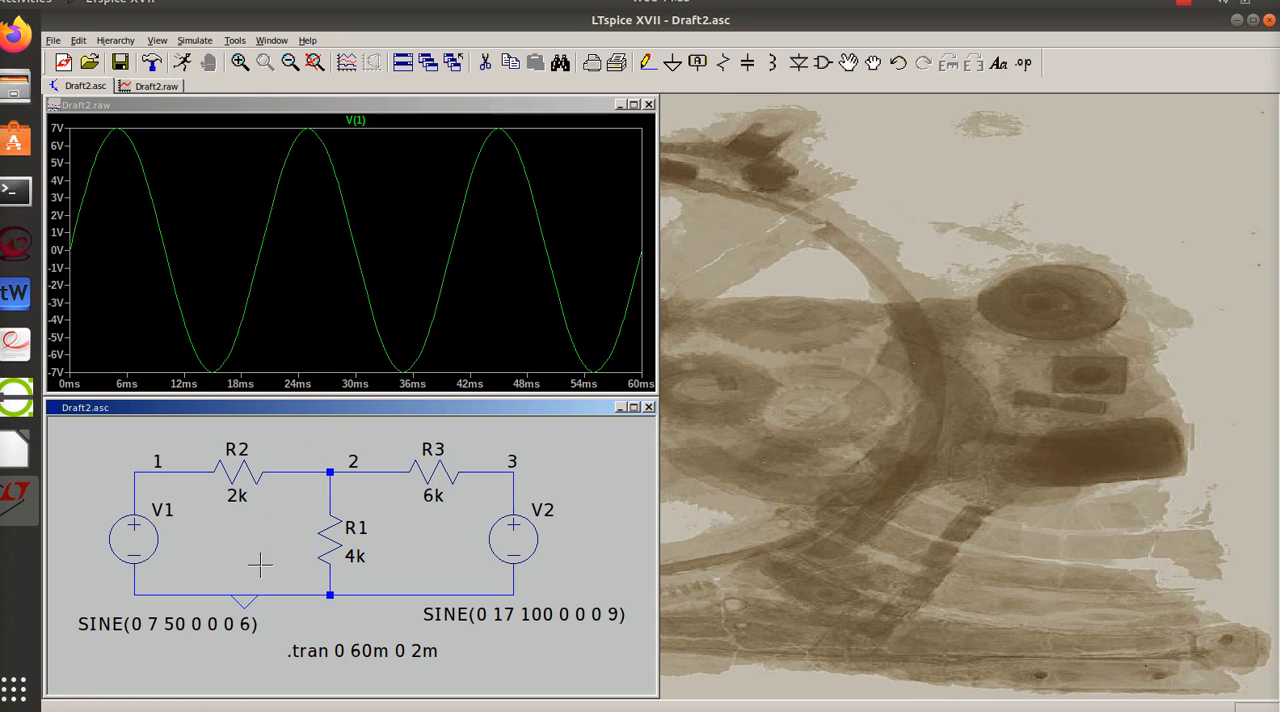
left_click(499, 466)
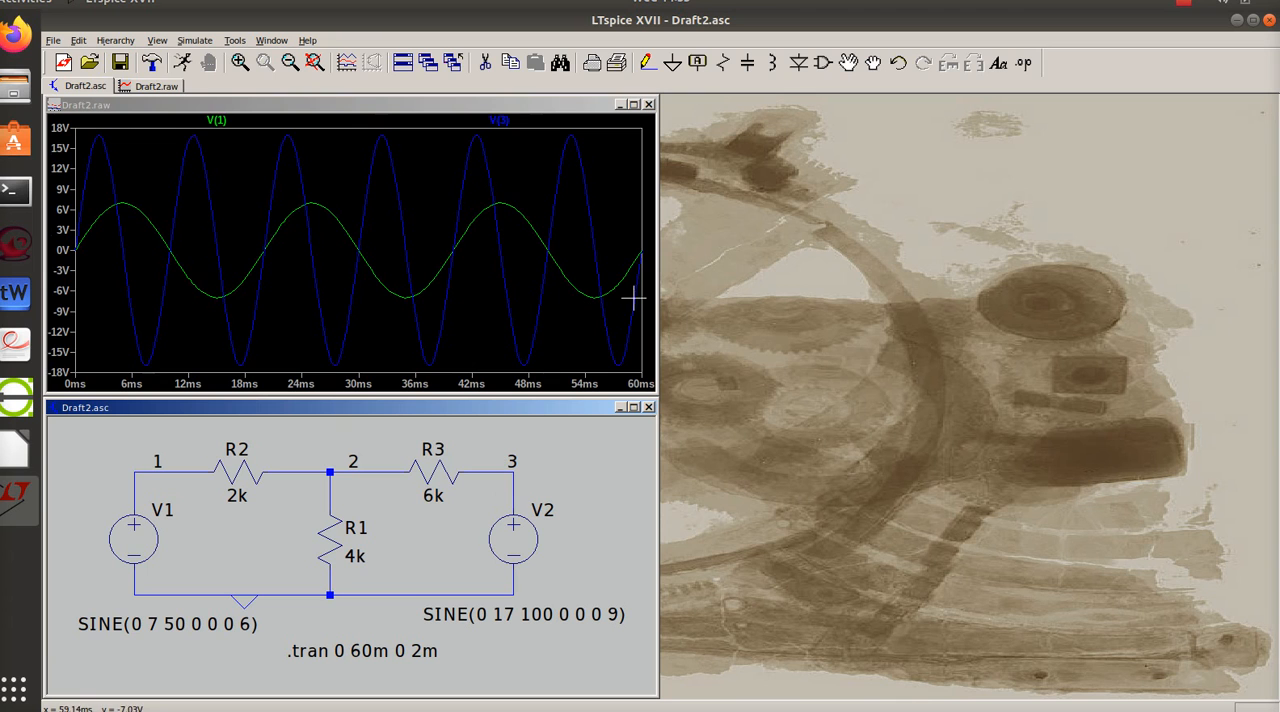
left_click(335, 484)
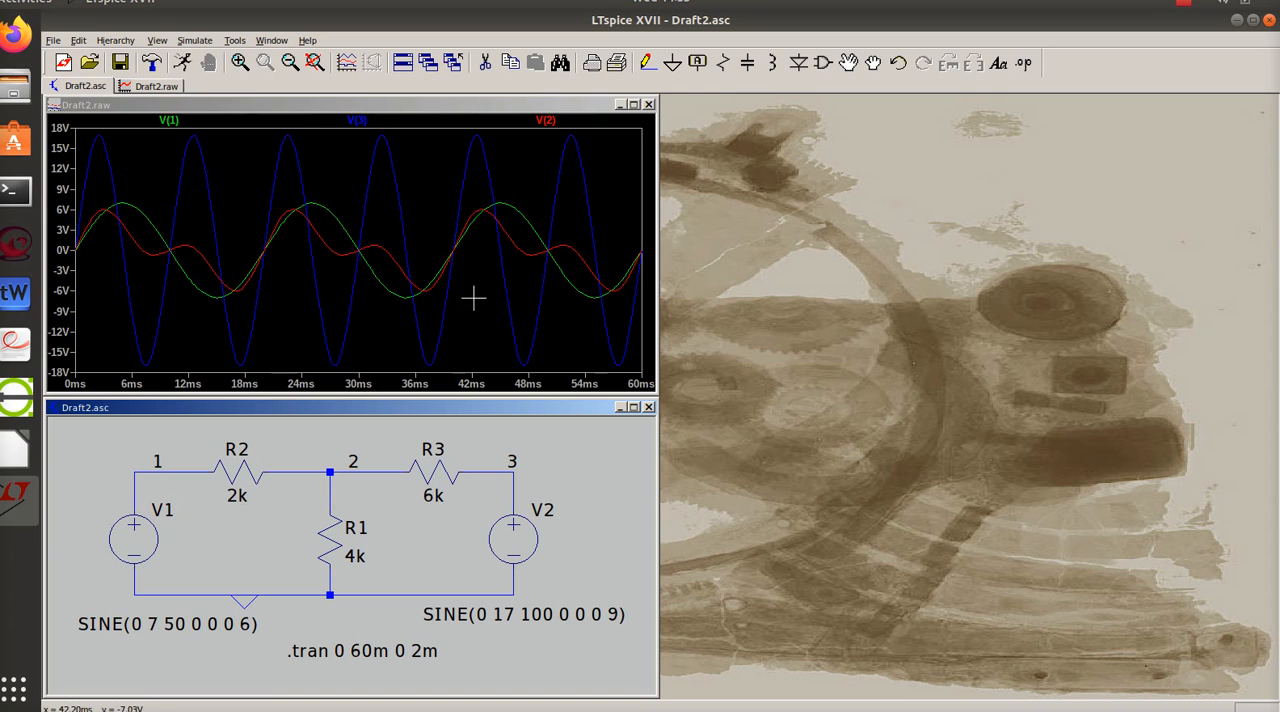
mouse_move(318, 312)
left_mouse_down()
mouse_move(310, 262)
mouse_move(323, 312)
mouse_move(281, 312)
mouse_move(309, 316)
left_mouse_up()
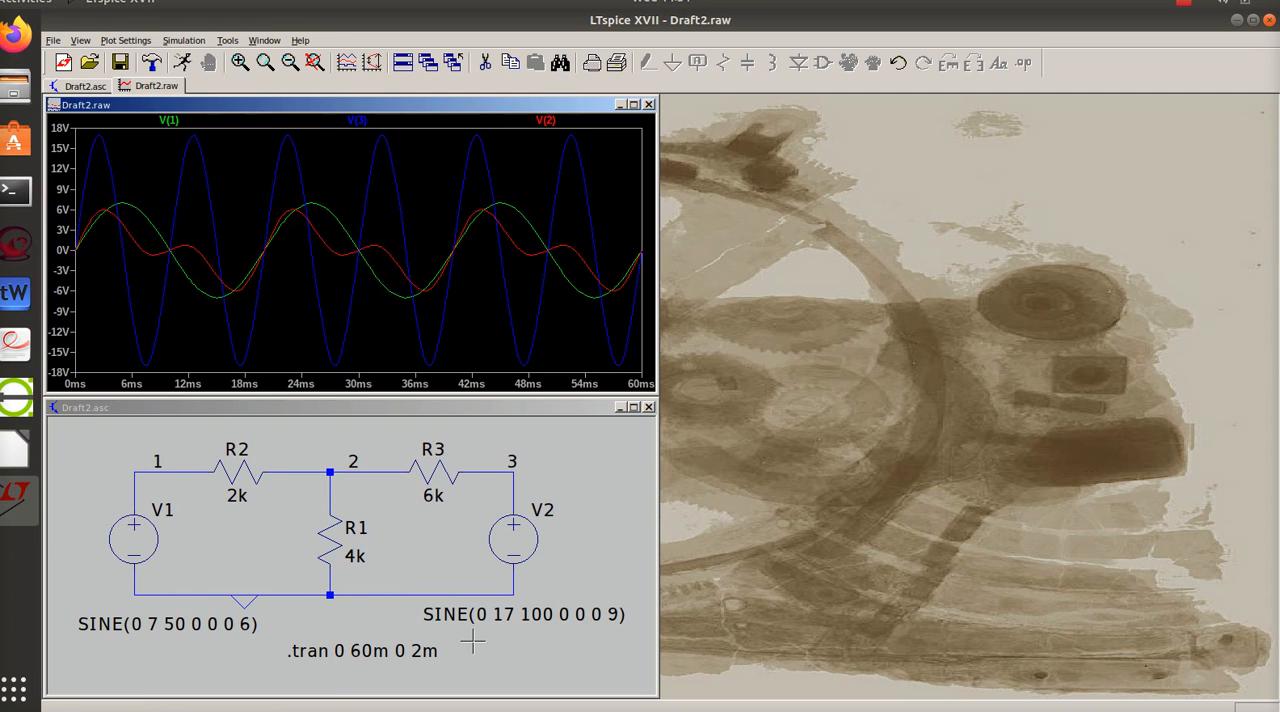
- Set V2's sine frequency to 50 Hz and rerun the transient simulation
right_click(548, 614)
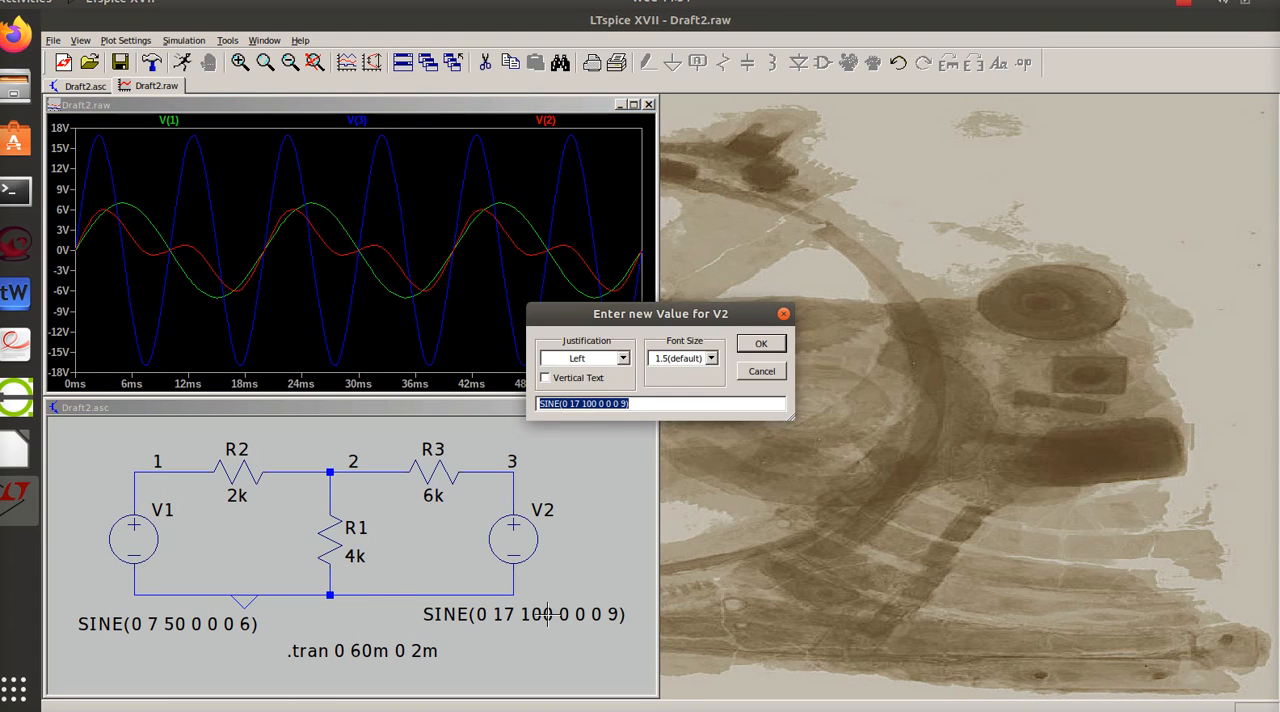
left_click(596, 402)
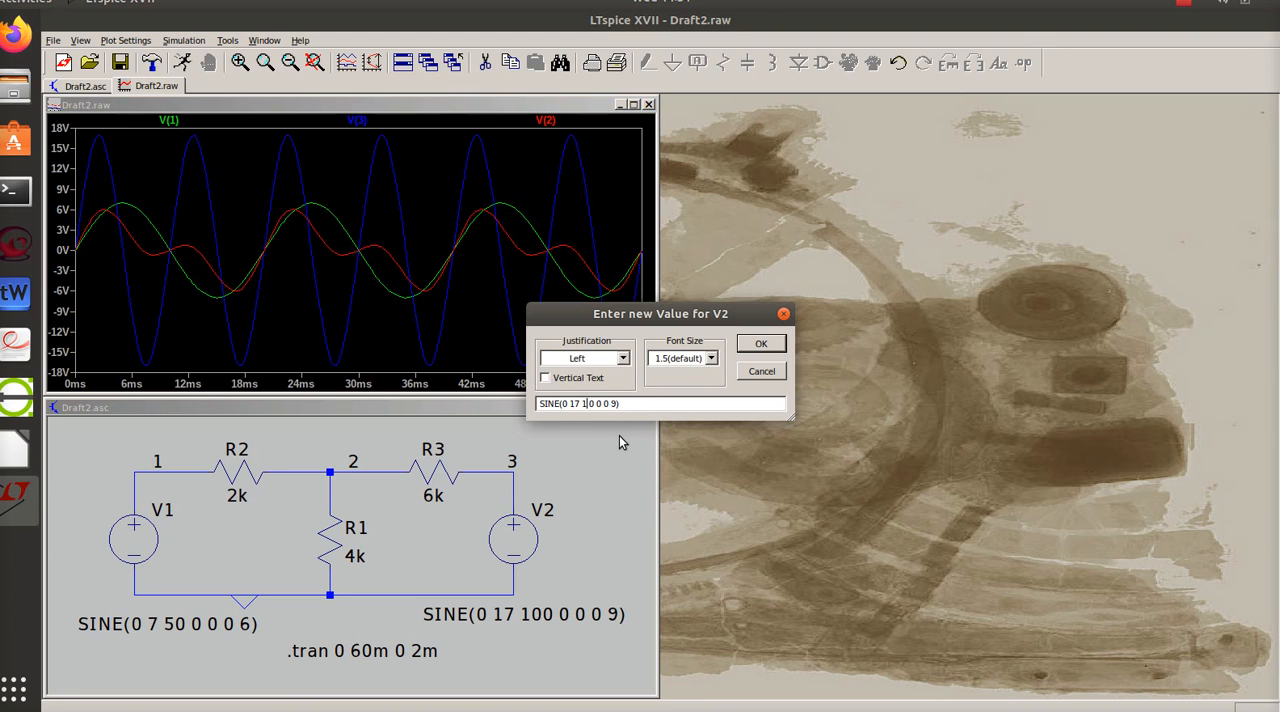
type("50")
left_click(760, 343)
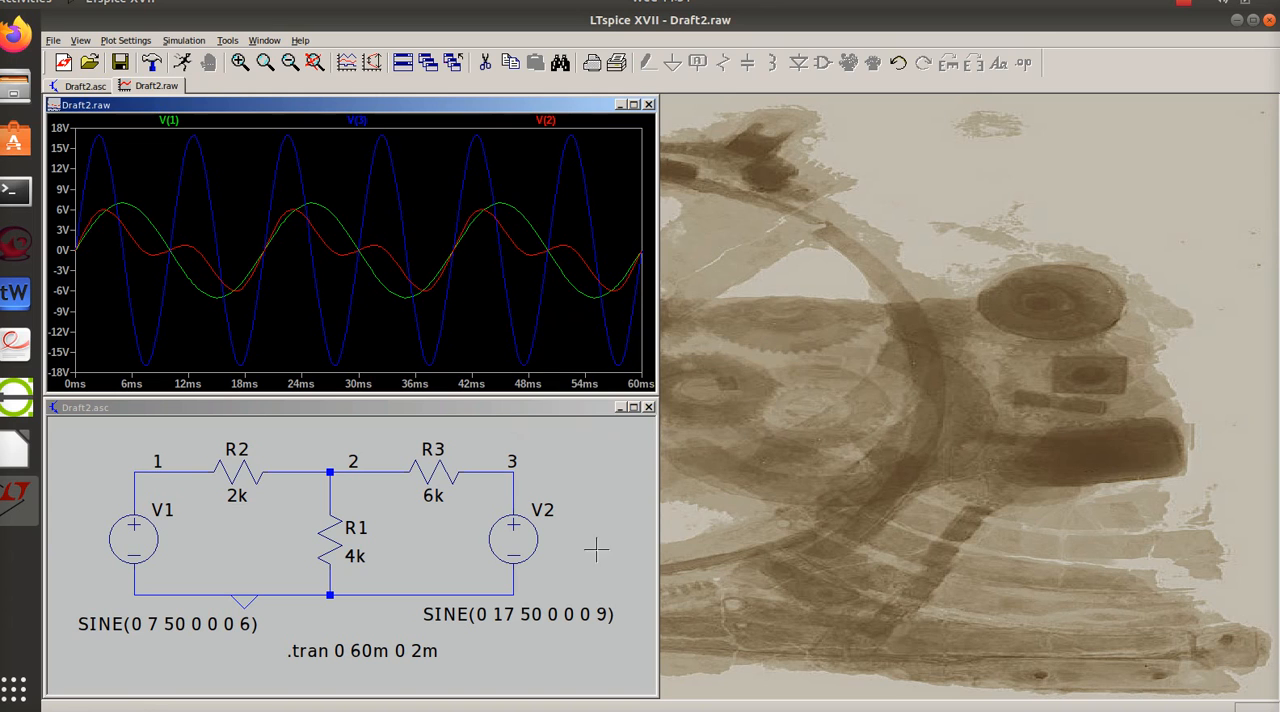
left_click(180, 65)
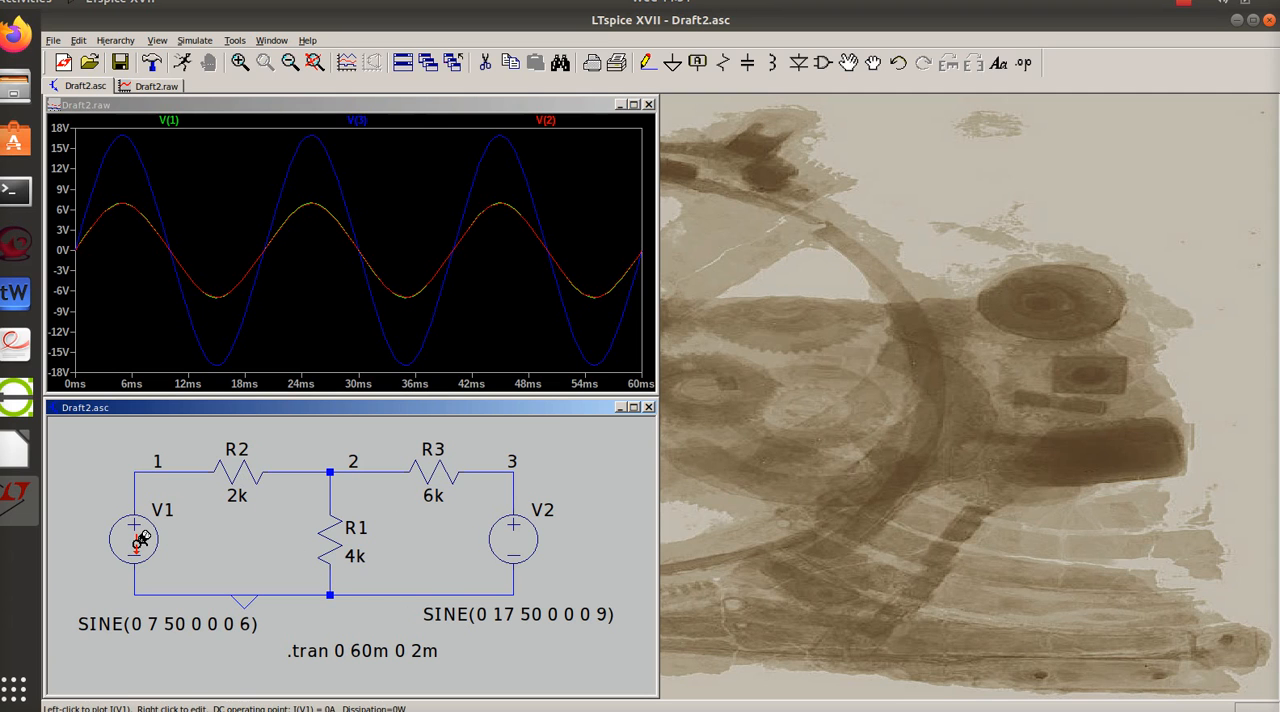
- Set V1's sine frequency to 100 Hz and rerun the transient simulation
right_click(189, 625)
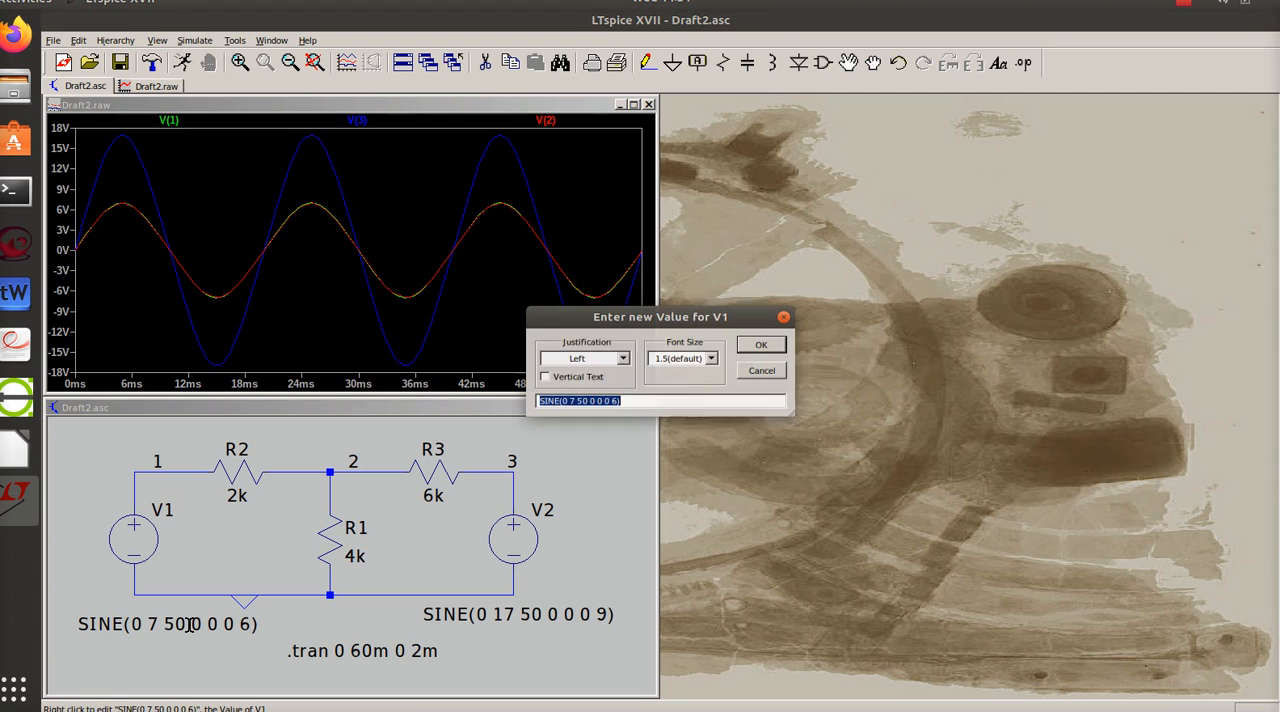
left_click(587, 403)
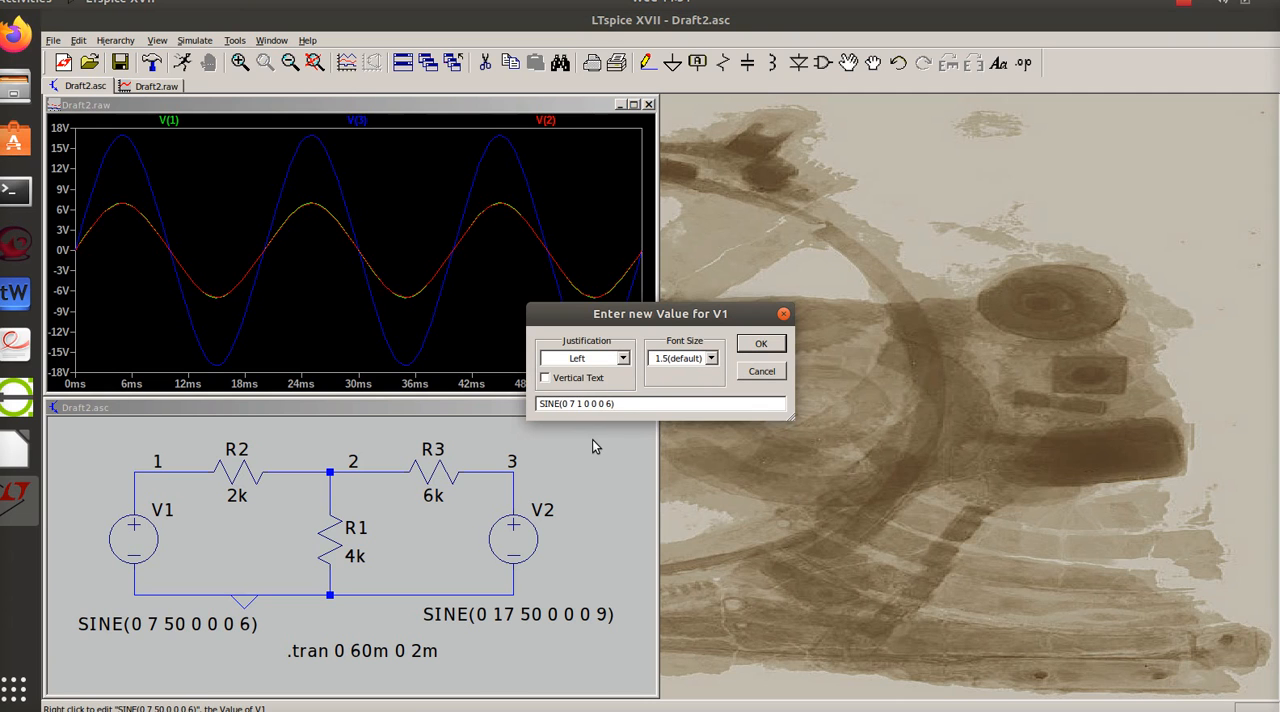
type("100")
left_click(760, 343)
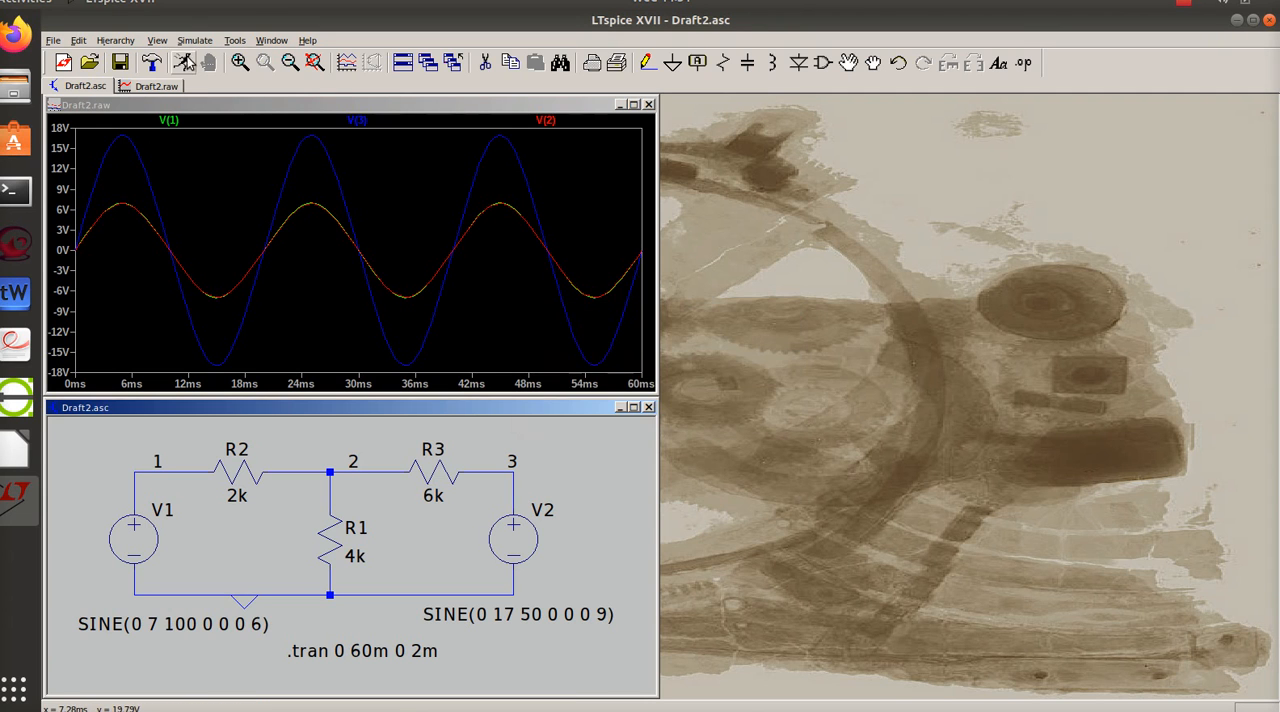
left_click(183, 62)
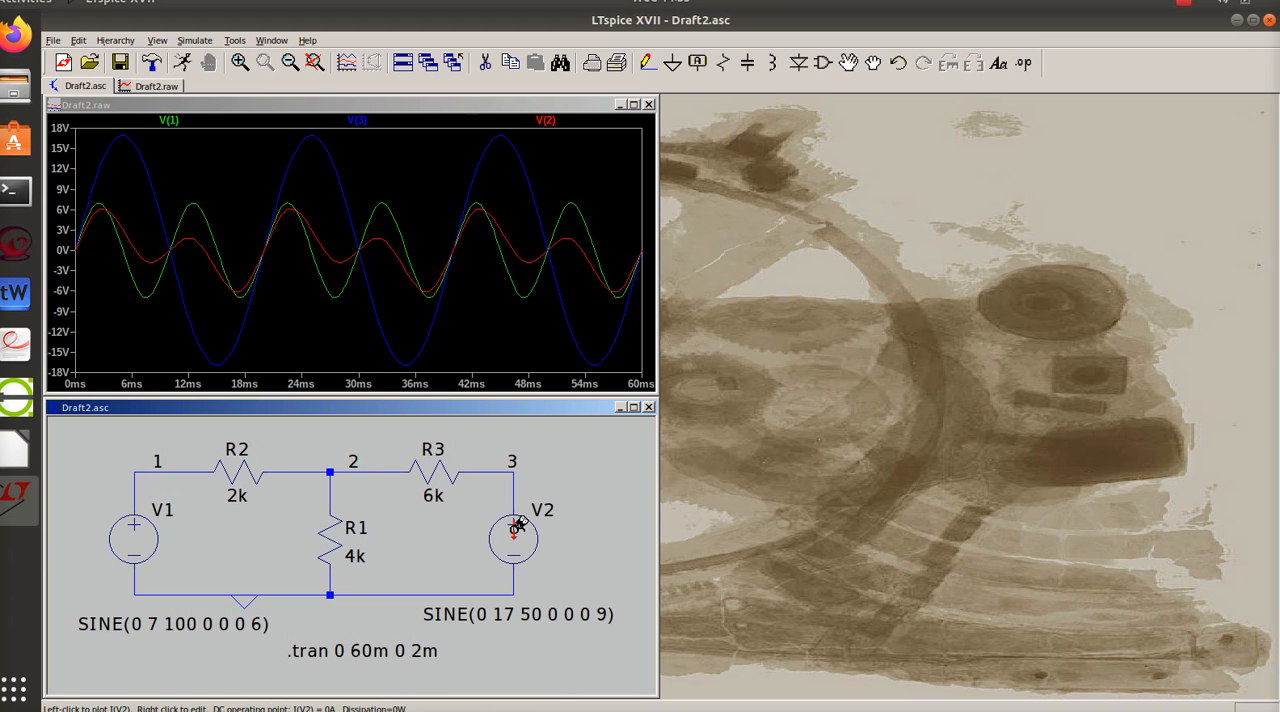
- Plot the current through V1 with a cursor attached, and delete that trace from the waveform plot
left_click(137, 536)
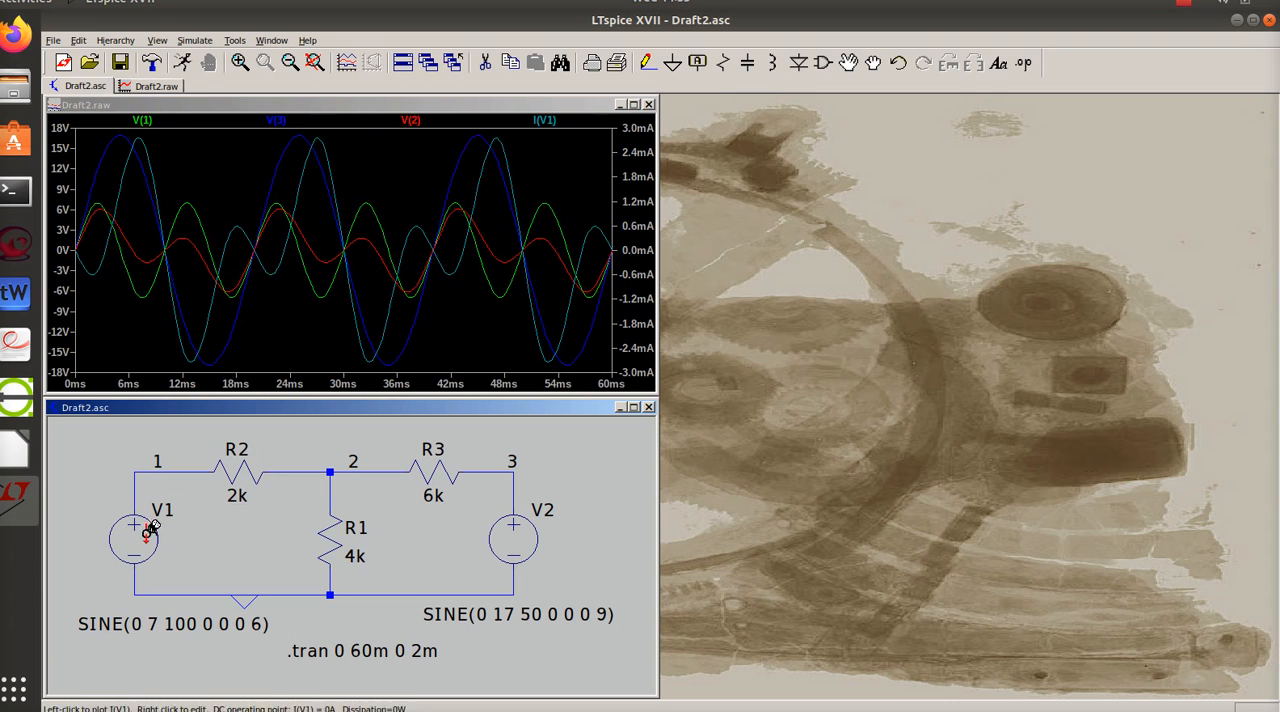
left_click(560, 122)
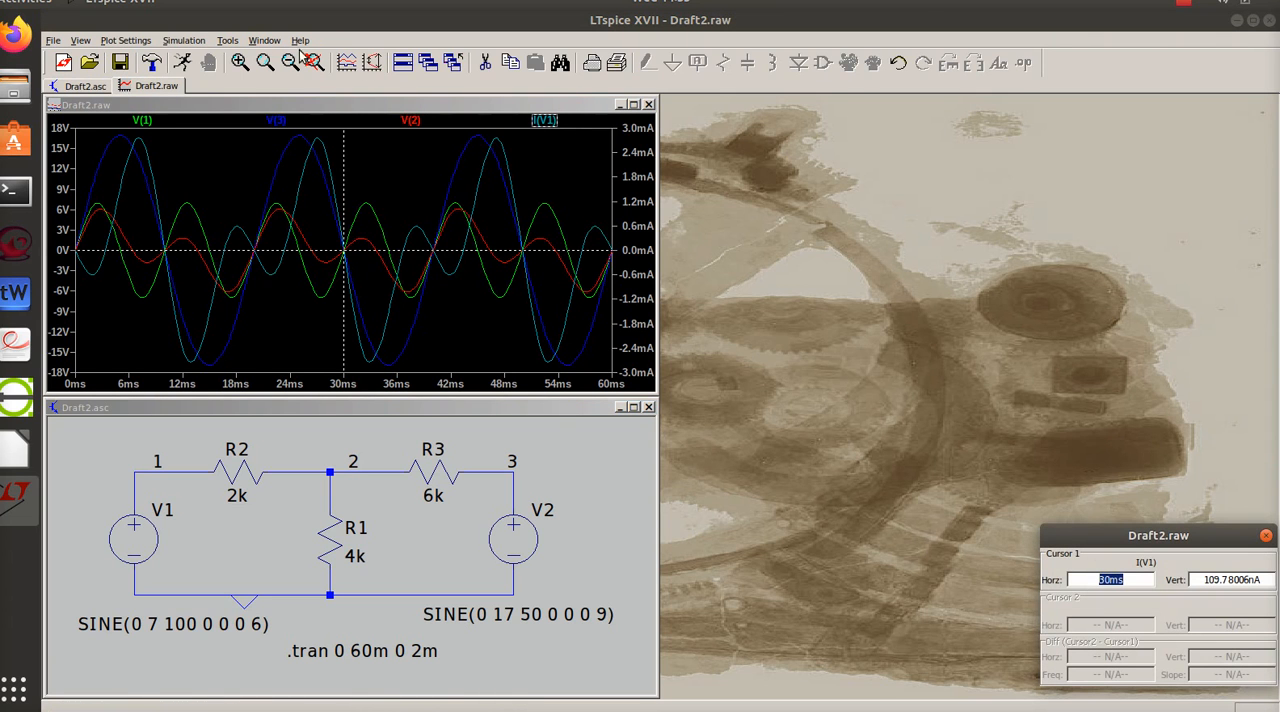
left_click(560, 122)
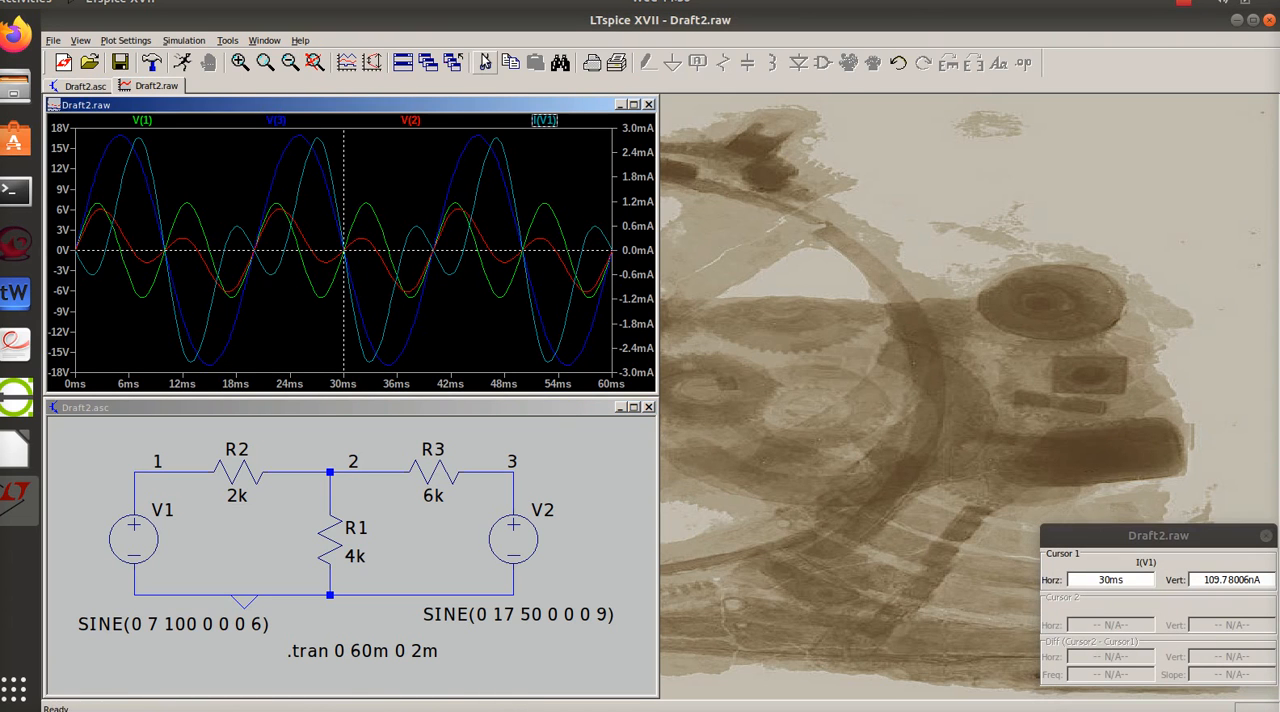
left_click(553, 121)
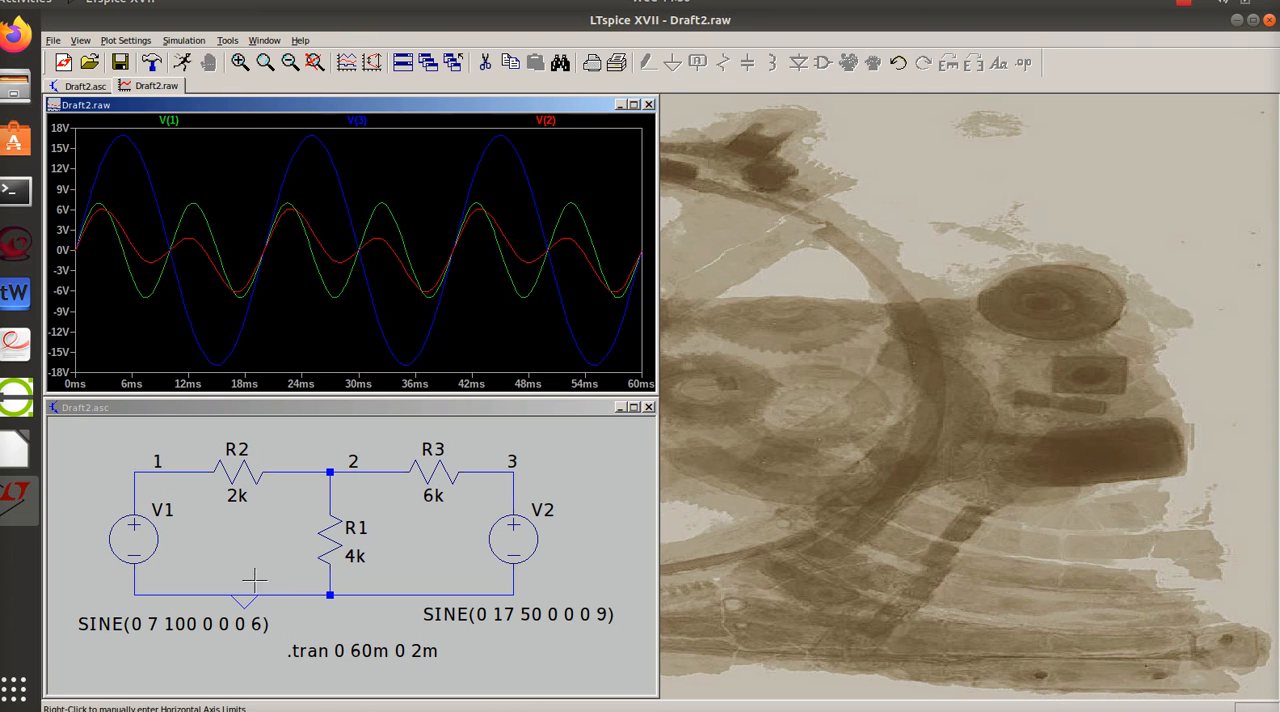
left_click(179, 659)
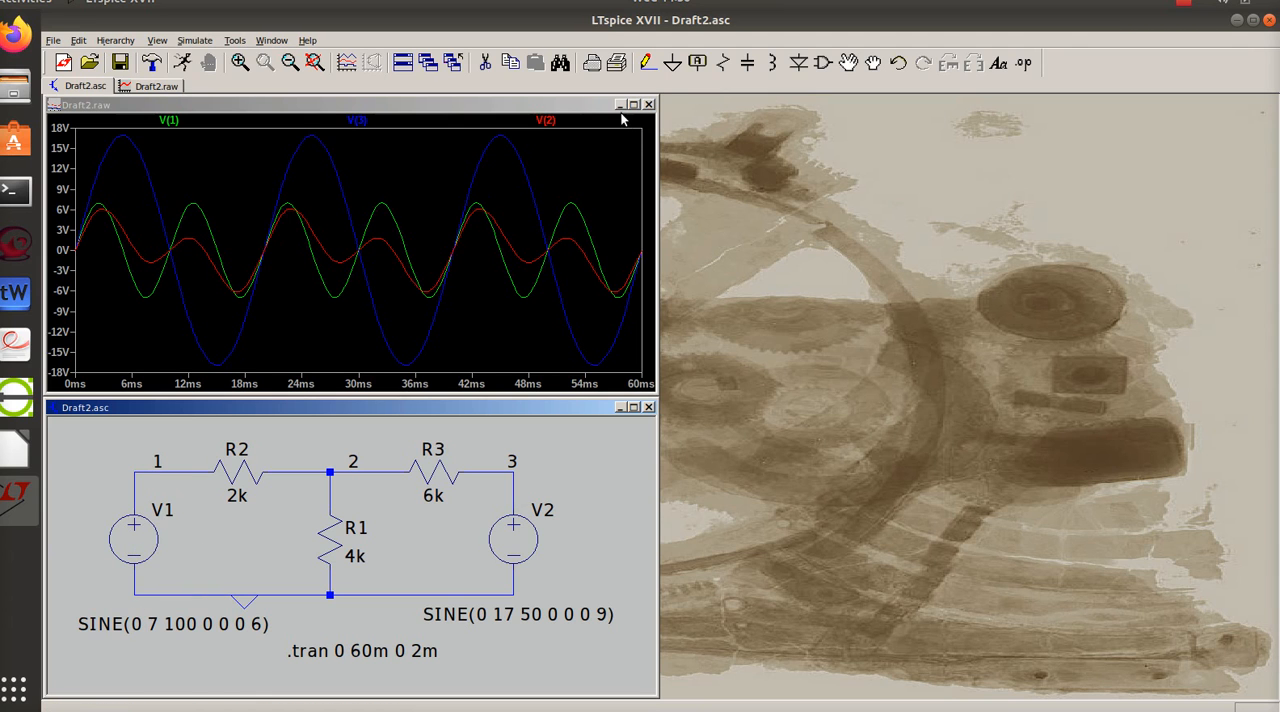
left_click(1185, 8)
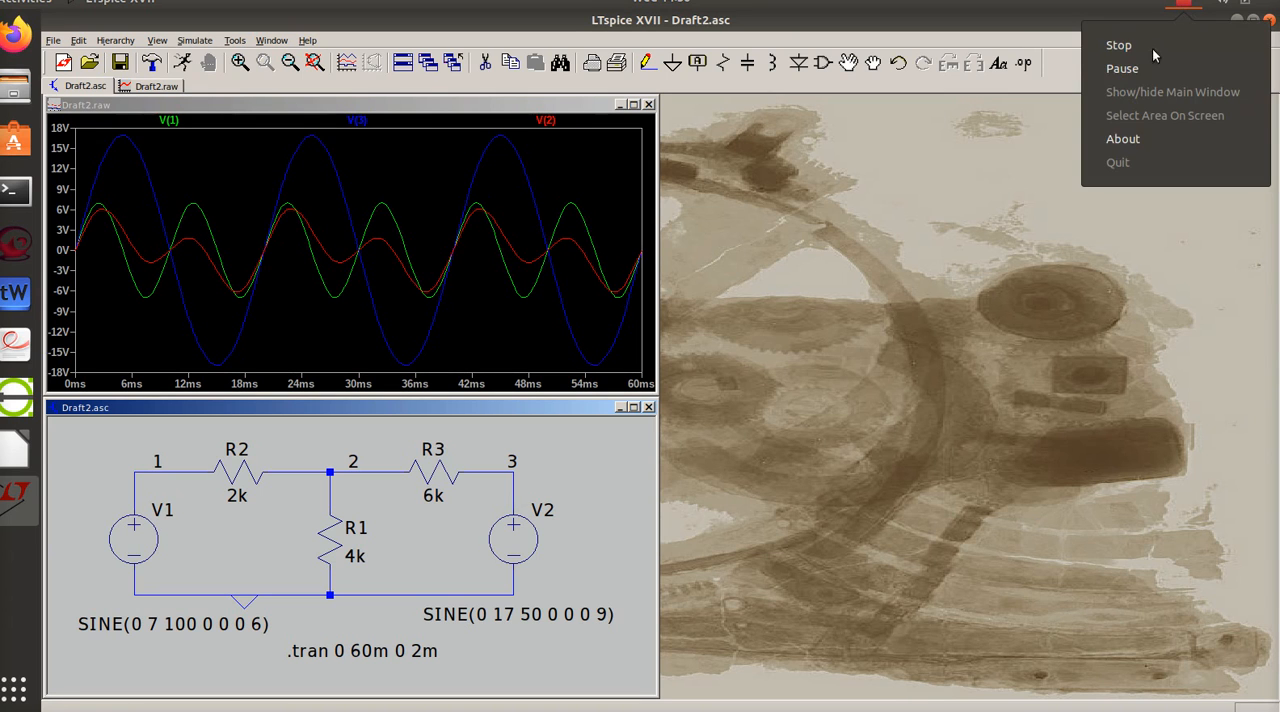